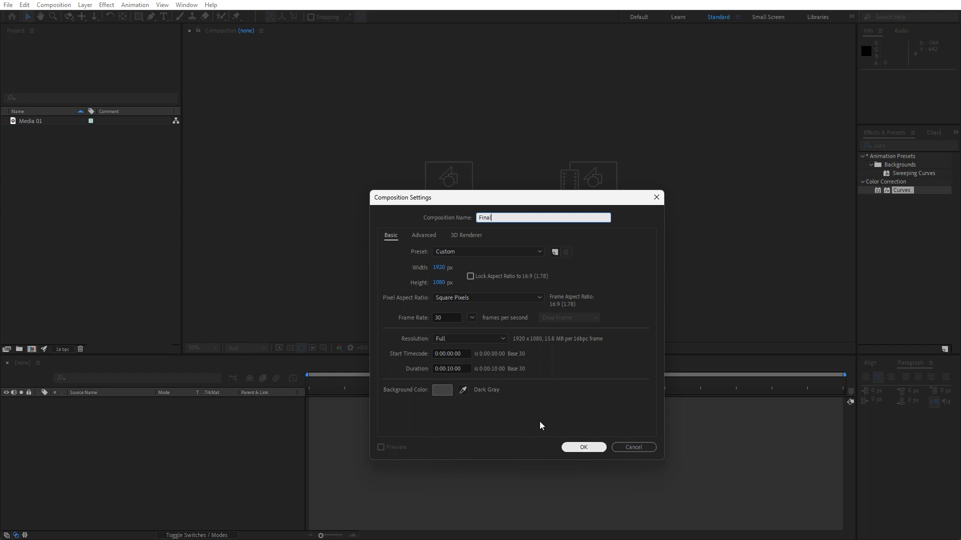
# - Create the composition named Final and add the Media 01 clip to its timeline
pyautogui.click(584, 447)
pyautogui.click(71, 207)
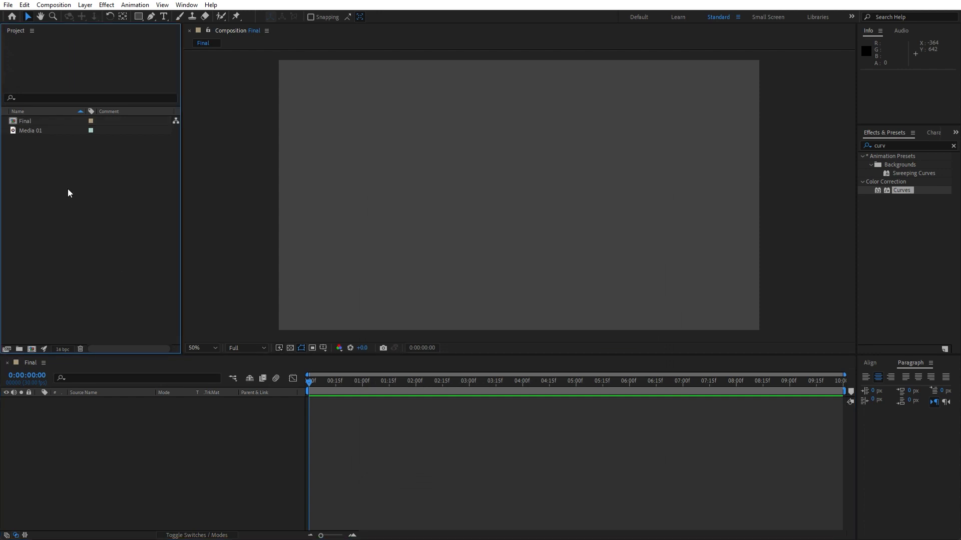
pyautogui.click(21, 134)
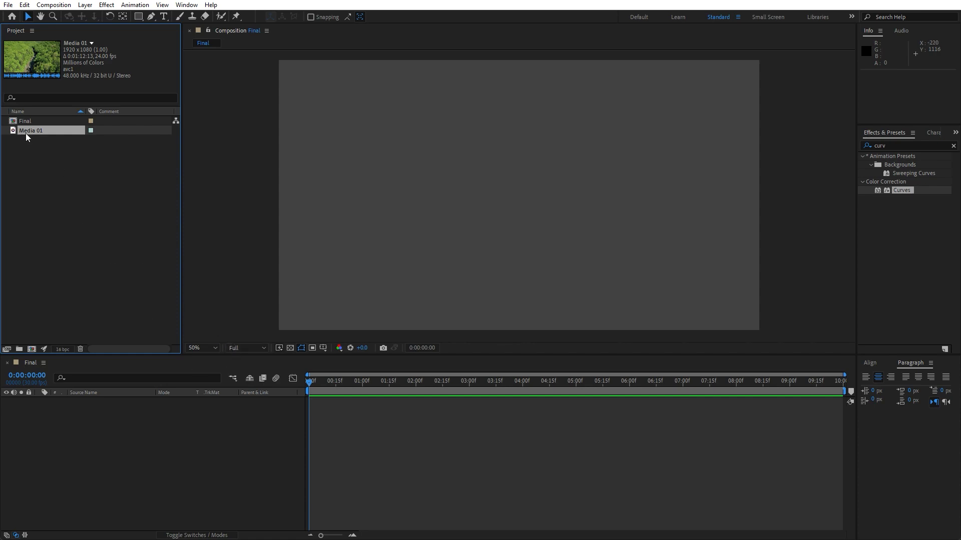
pyautogui.moveTo(26, 133); pyautogui.dragTo(115, 451)
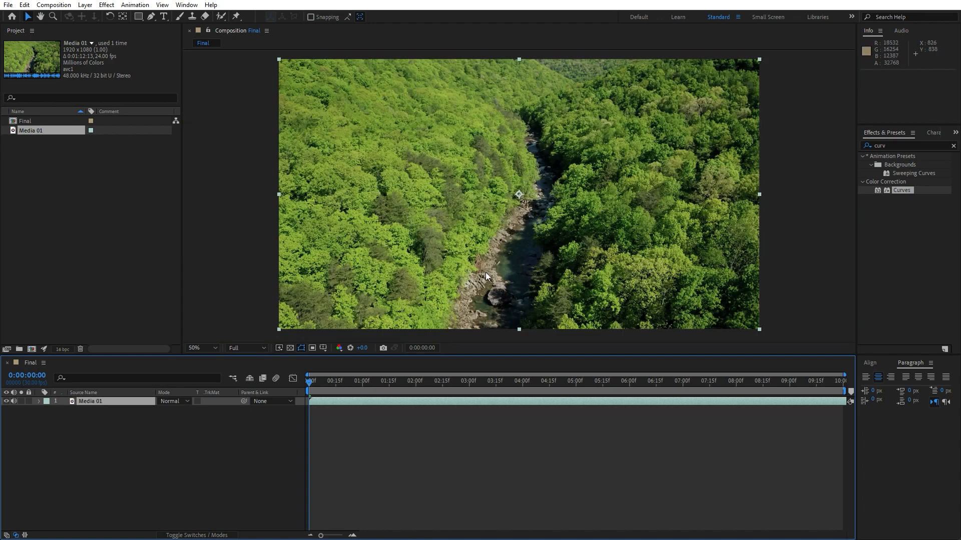
# - Add an adjustment layer above the Media 01 clip and rename it Tritone
pyautogui.click(151, 444)
pyautogui.rightClick(124, 454)
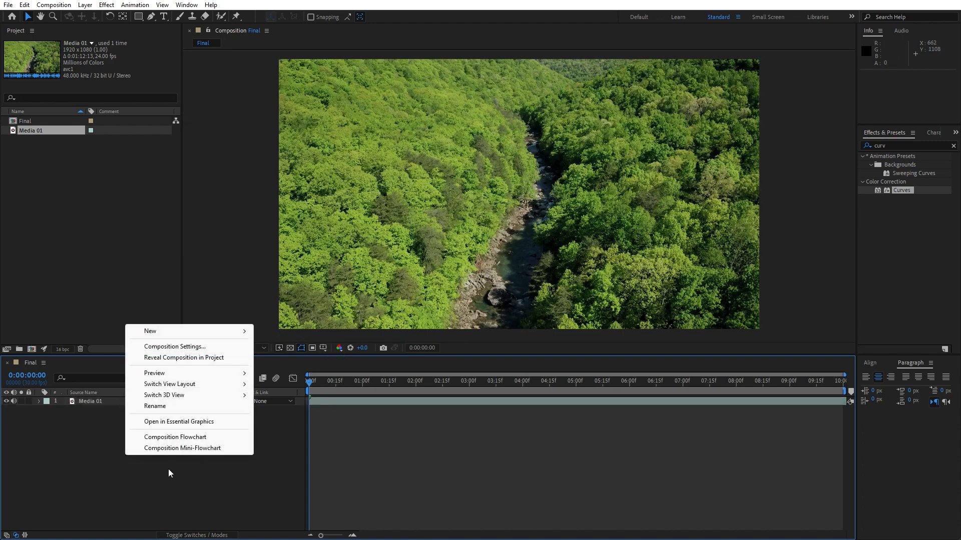
pyautogui.moveTo(161, 337)
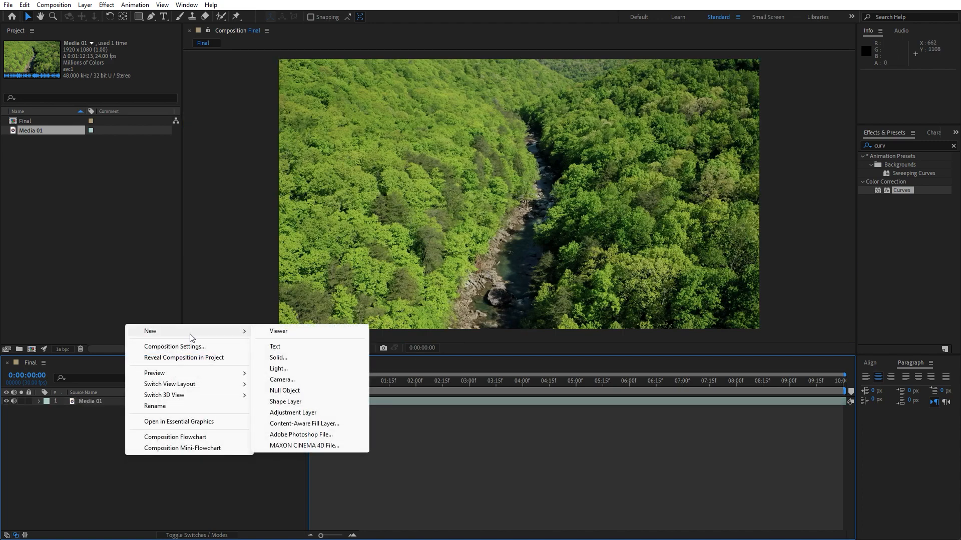
pyautogui.click(319, 413)
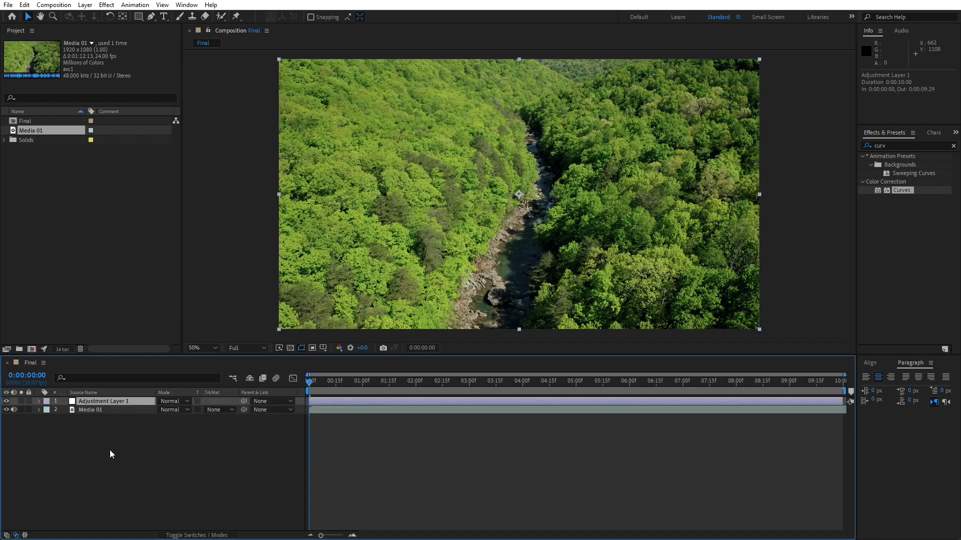
pyautogui.press('Return')
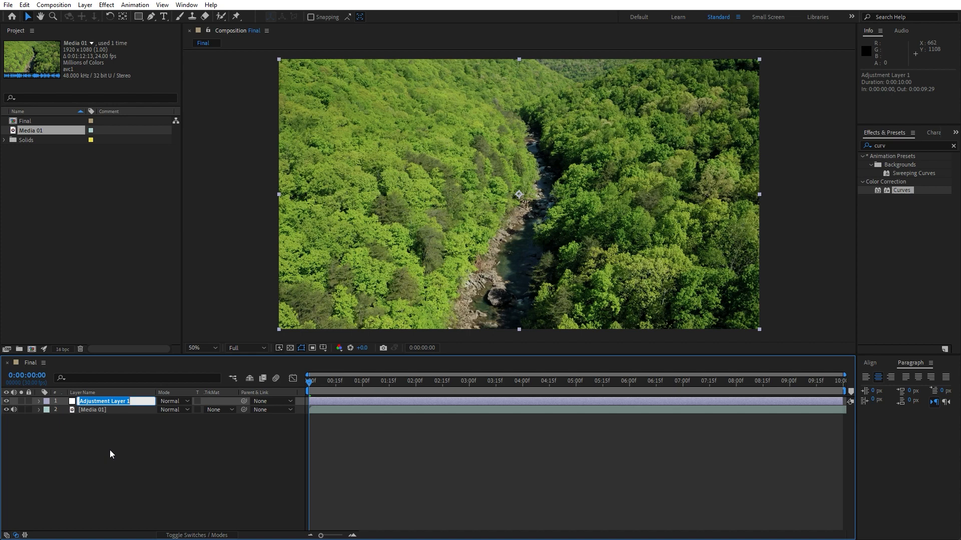
pyautogui.write('Tritone')
pyautogui.click(117, 443)
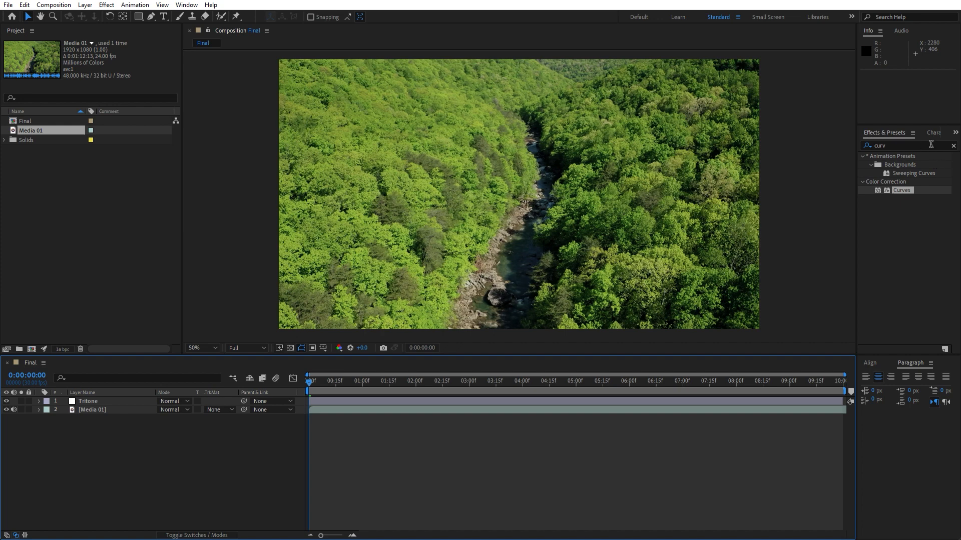
# - Find the Tritone color correction effect and apply it to the Tritone adjustment layer
pyautogui.click(953, 146)
pyautogui.click(867, 145)
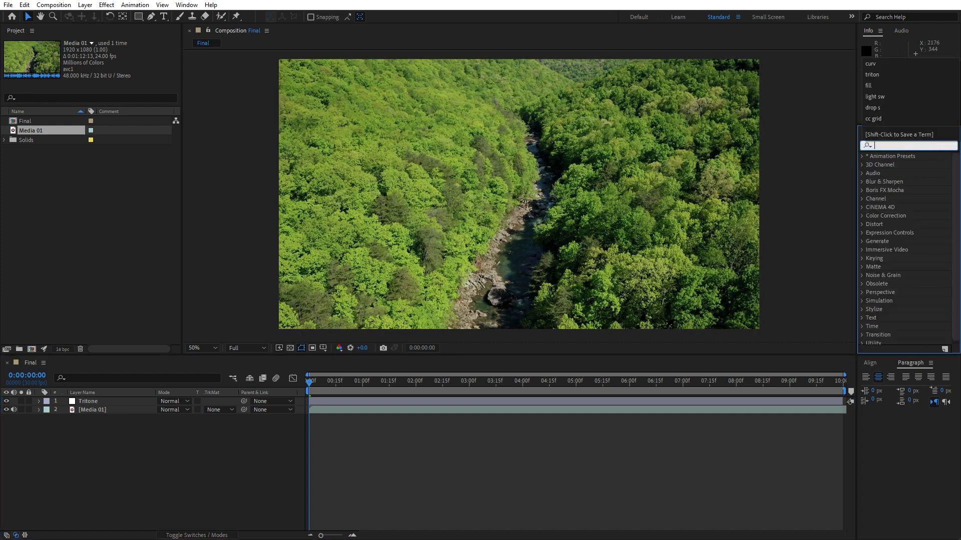
pyautogui.write('trito')
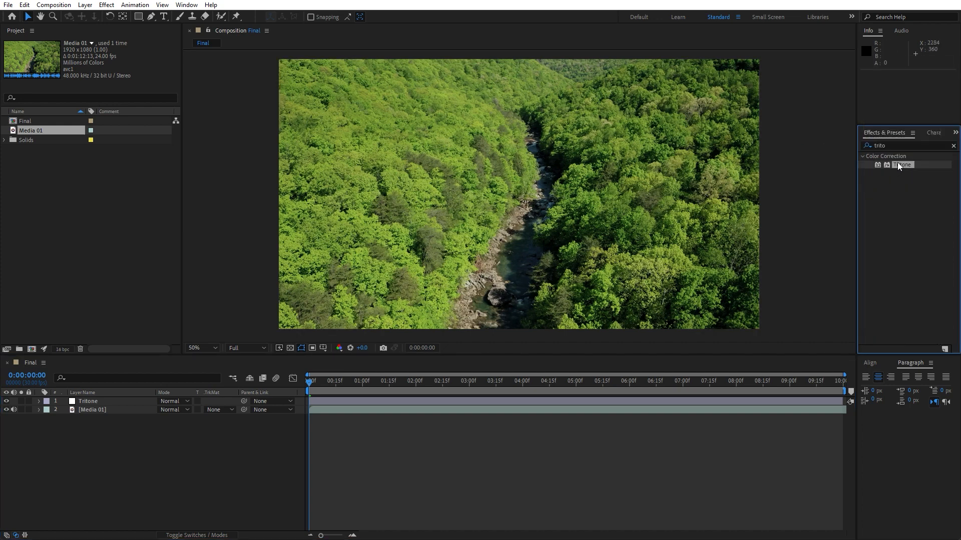
pyautogui.moveTo(899, 165); pyautogui.dragTo(120, 401)
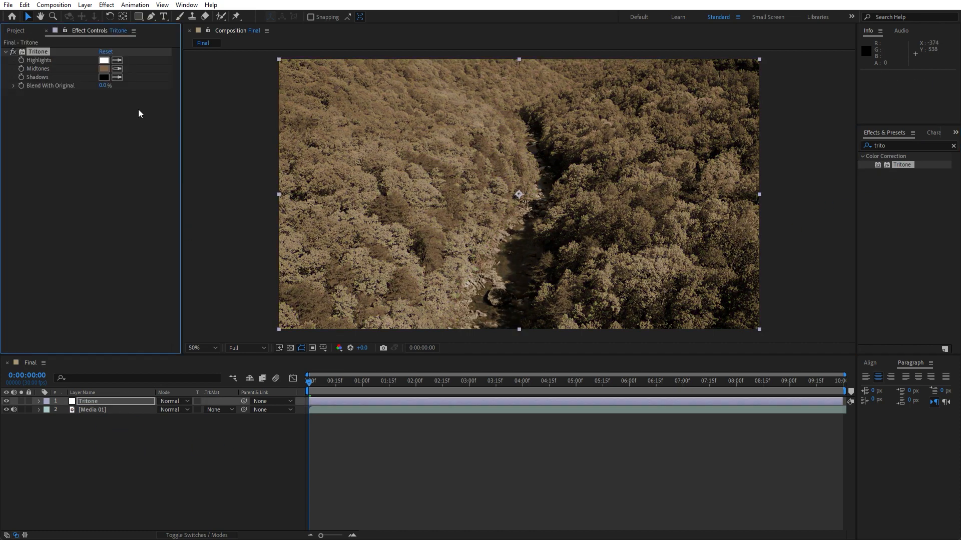
# - Set the Tritone effect's Midtones color to dark gray 555555
pyautogui.click(104, 69)
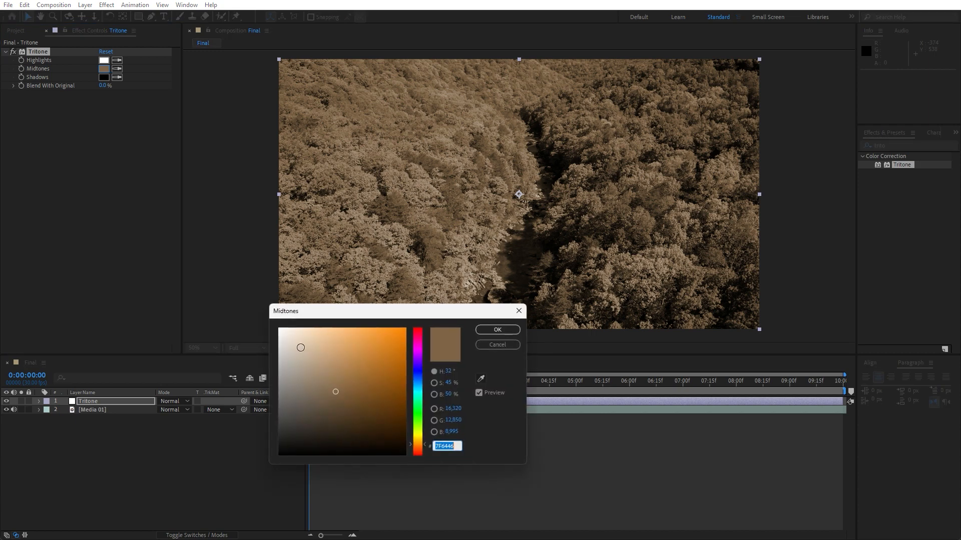
pyautogui.moveTo(311, 368)
pyautogui.mouseDown()
pyautogui.moveTo(270, 336)
pyautogui.moveTo(228, 338)
pyautogui.moveTo(191, 444)
pyautogui.moveTo(182, 392)
pyautogui.mouseUp()
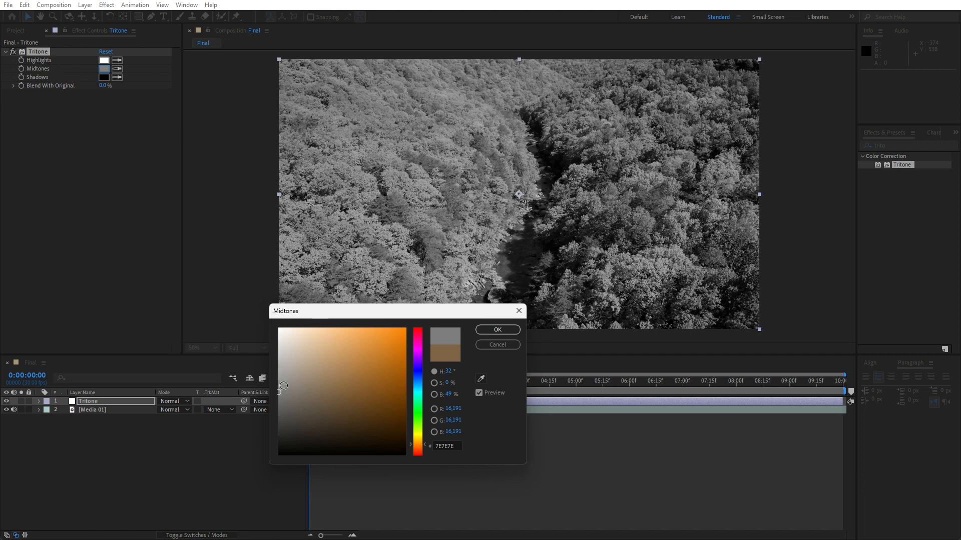
pyautogui.moveTo(284, 385)
pyautogui.mouseDown()
pyautogui.moveTo(279, 403)
pyautogui.moveTo(255, 412)
pyautogui.mouseUp()
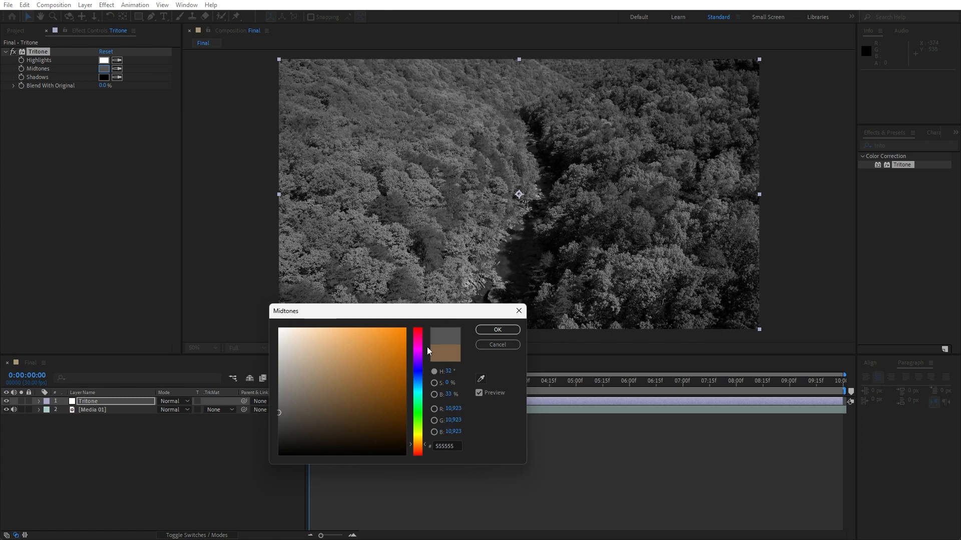
pyautogui.click(497, 331)
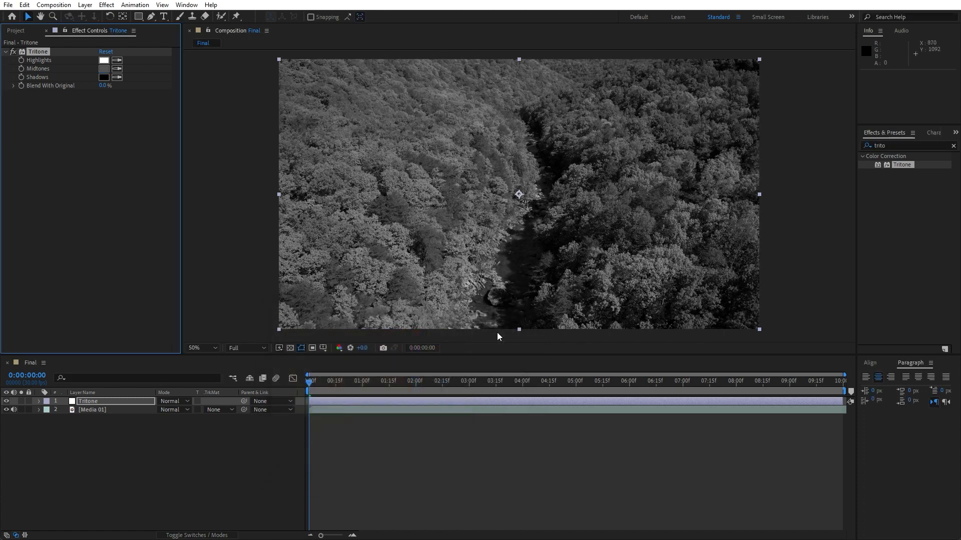
# - Change the blending mode of the Tritone adjustment layer to Overlay
pyautogui.click(170, 402)
pyautogui.click(221, 284)
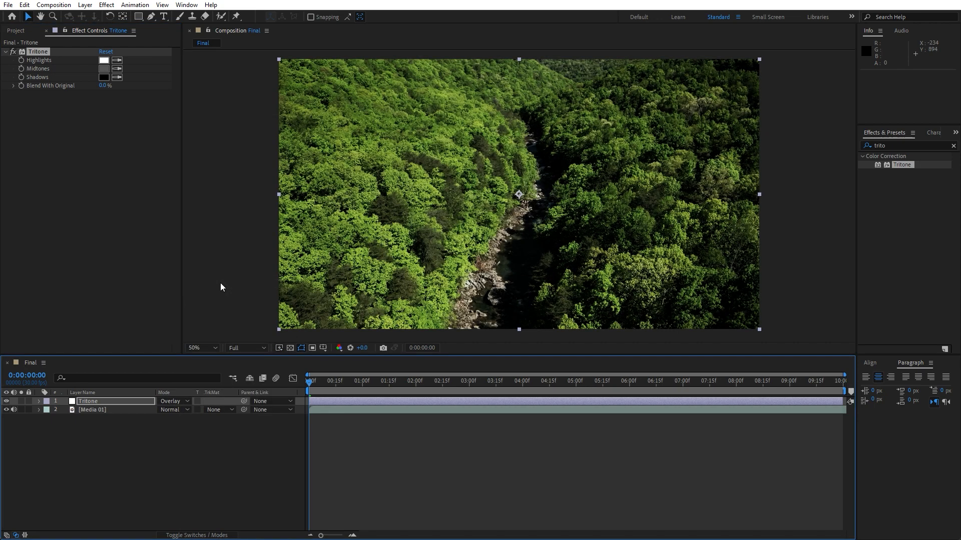
pyautogui.click(150, 471)
# - Duplicate the Tritone adjustment layer and set the upper copy's blending mode to Normal
pyautogui.click(101, 403)
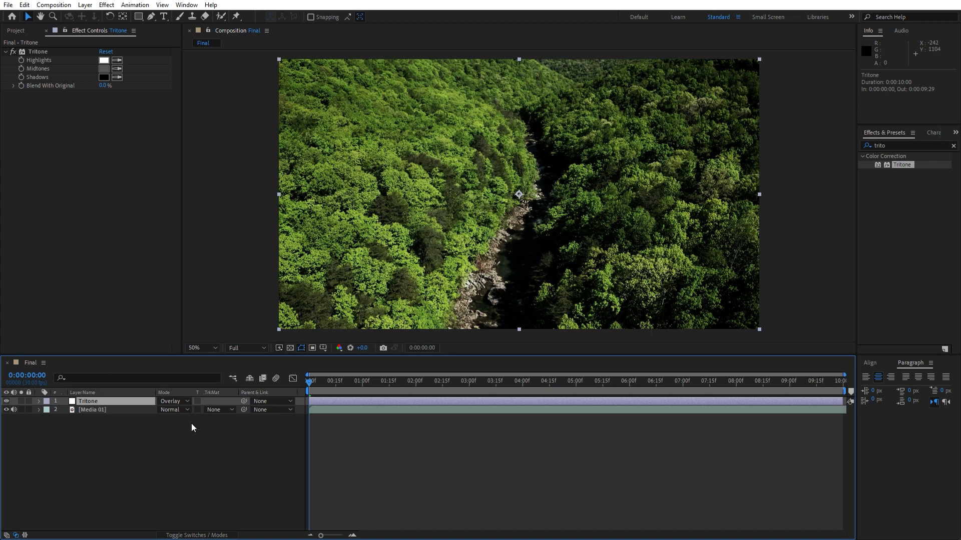
pyautogui.hotkey('ctrl', 'd')
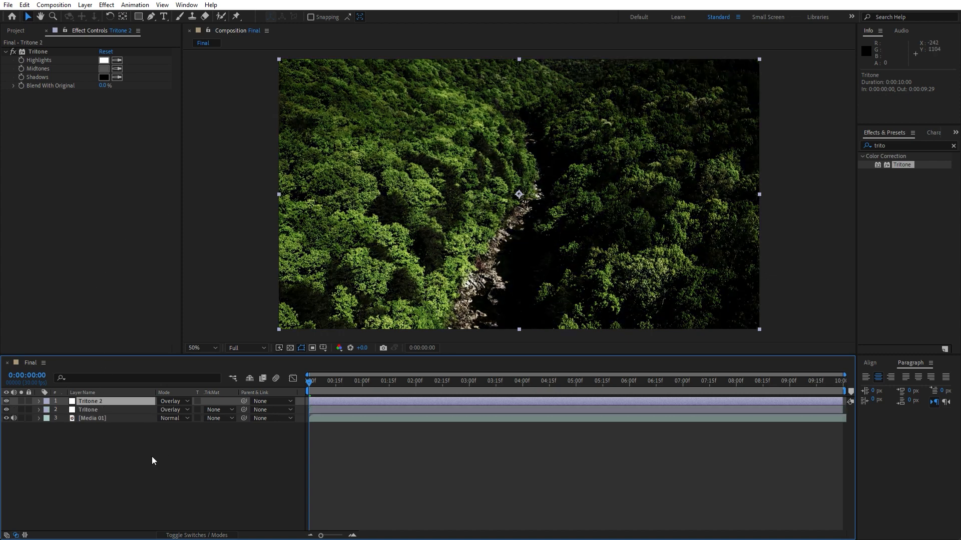
pyautogui.click(170, 401)
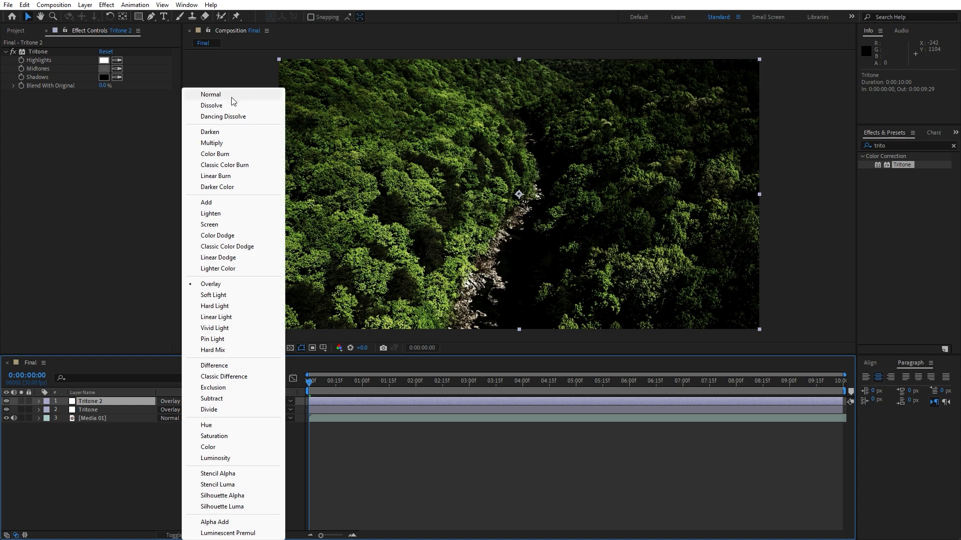
pyautogui.click(229, 95)
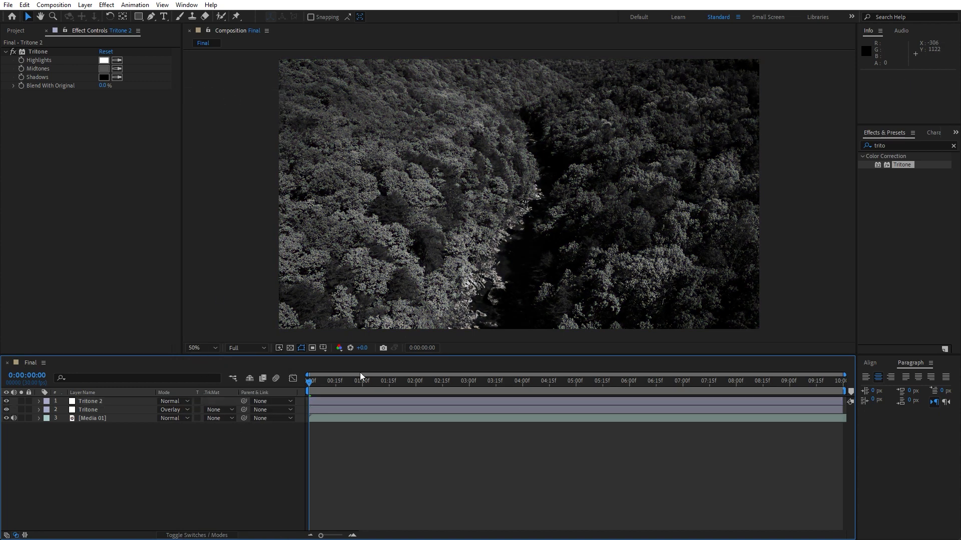
pyautogui.moveTo(360, 376); pyautogui.dragTo(309, 380)
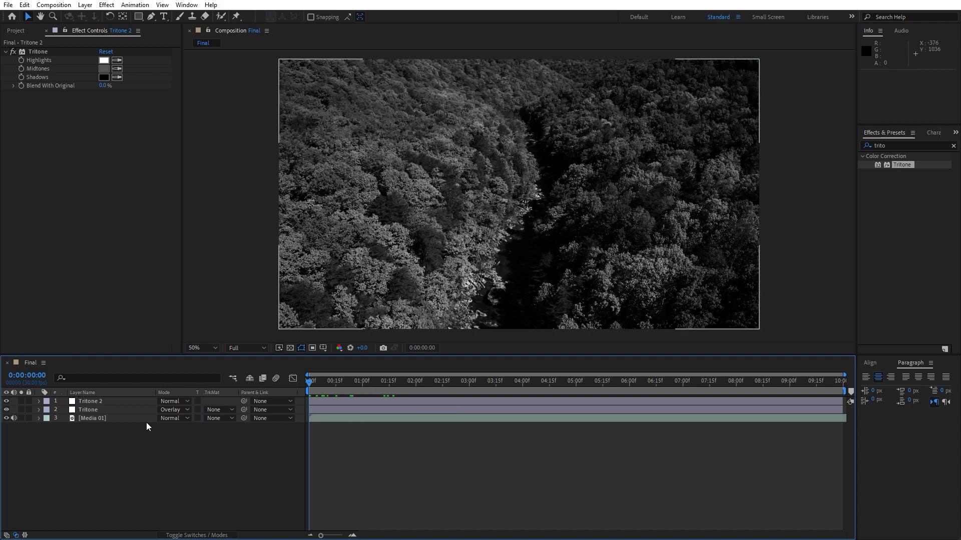
# - Create a black 1920 × 1080 px solid layer named Shape 01 above the other layers
pyautogui.rightClick(104, 472)
pyautogui.moveTo(127, 343)
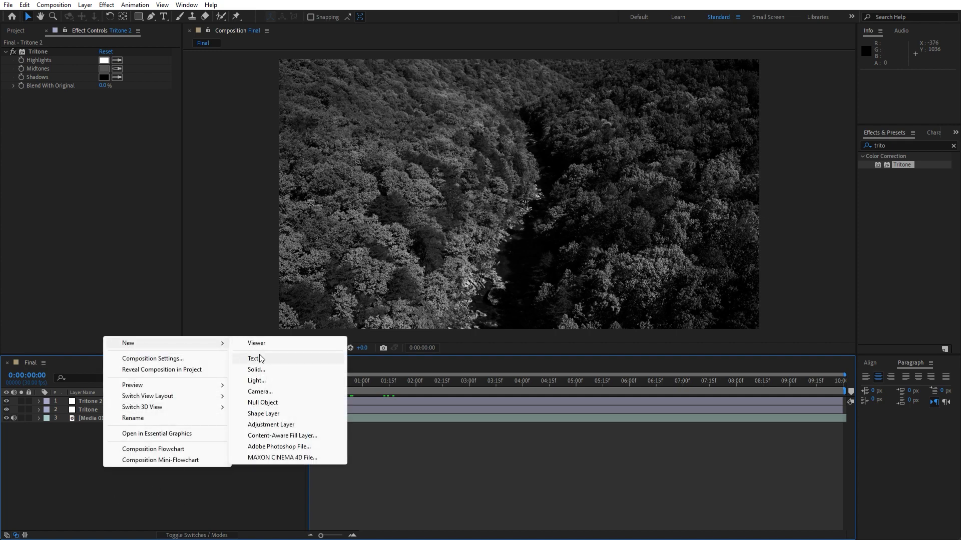
pyautogui.click(278, 369)
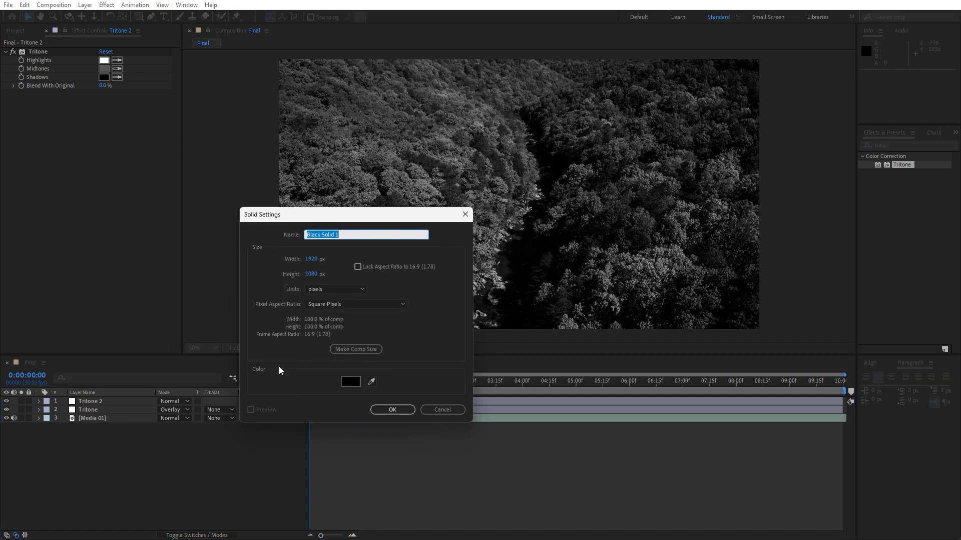
pyautogui.write('Shape 01')
pyautogui.click(390, 407)
pyautogui.scroll(-1, 496, 289)
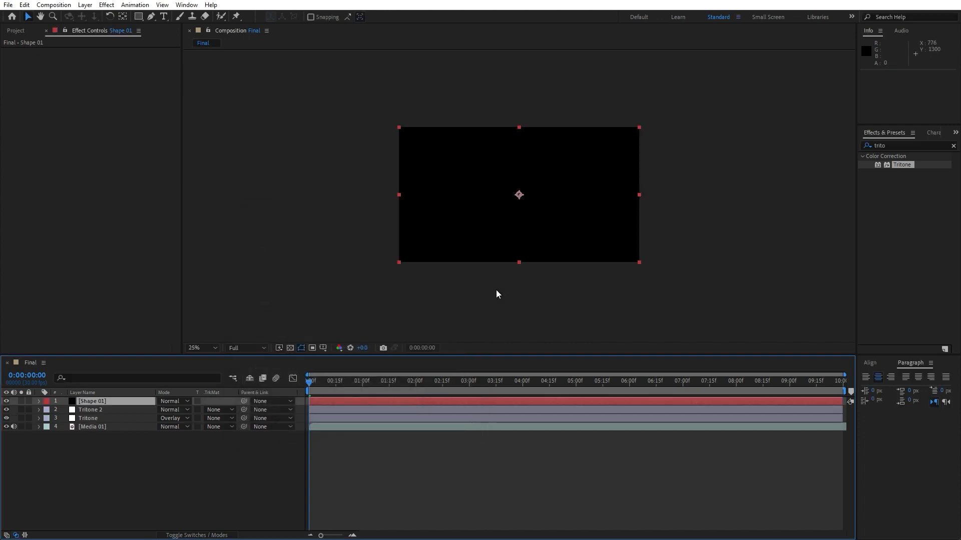
pyautogui.scroll(1, 549, 319)
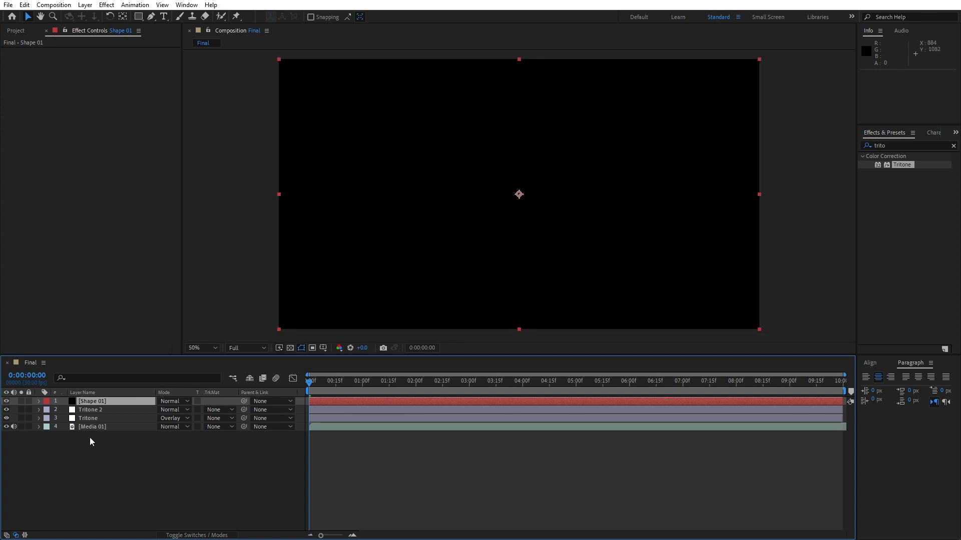
# - Hide the Shape 01 layer, keep it selected with the Rectangle tool active, and display the Title/Action Safe guides
pyautogui.click(7, 401)
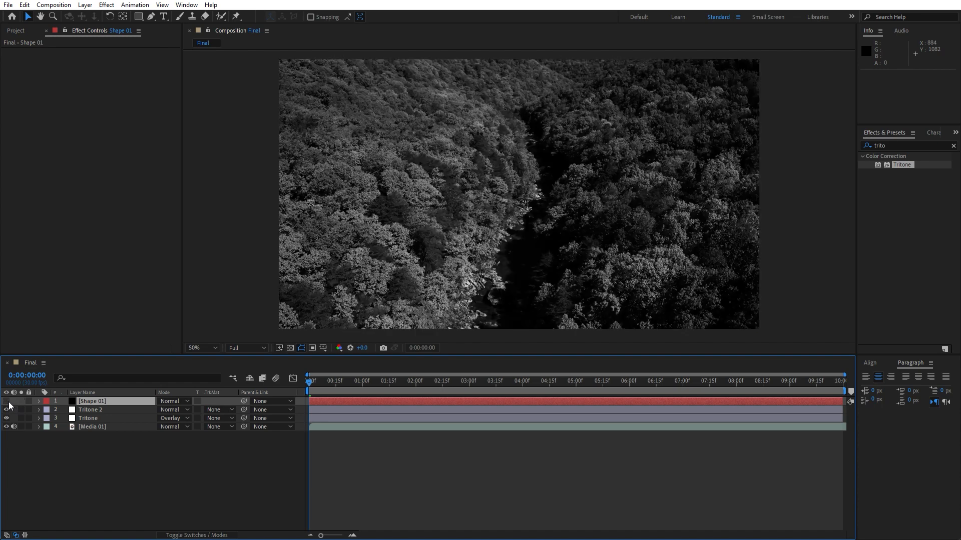
pyautogui.click(139, 17)
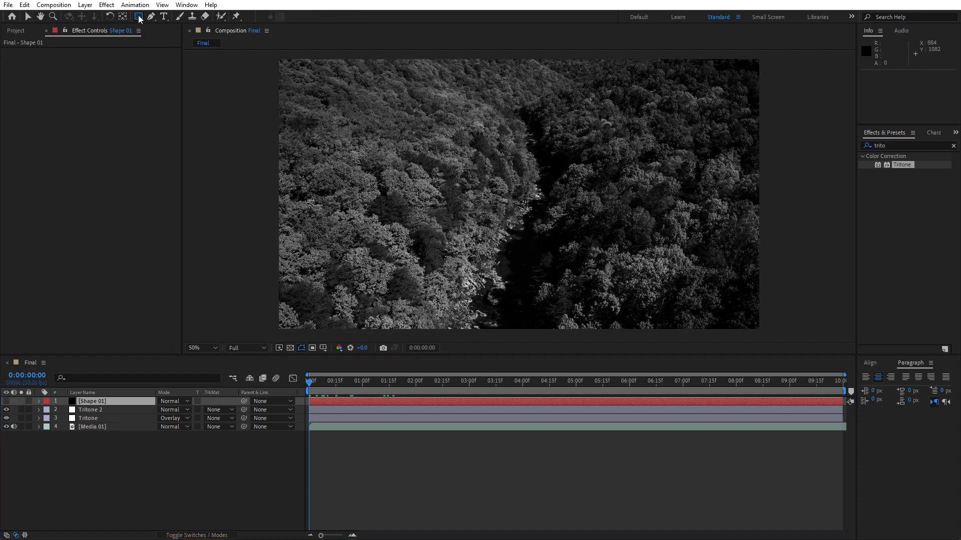
pyautogui.click(88, 401)
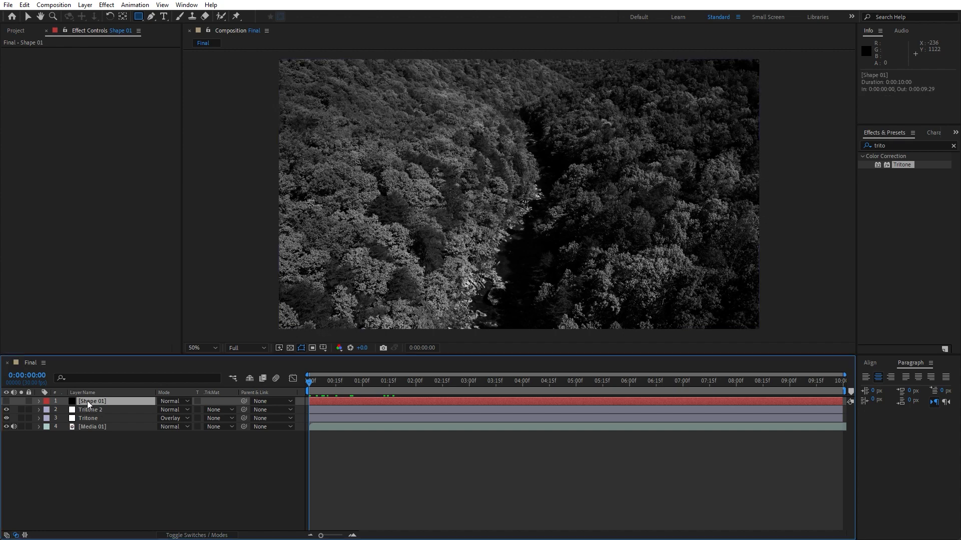
pyautogui.click(322, 349)
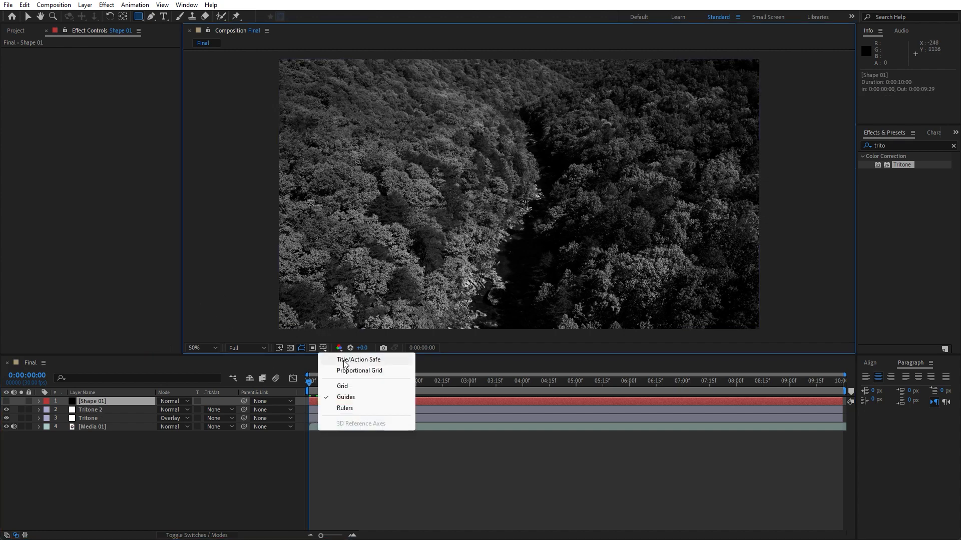
pyautogui.click(345, 361)
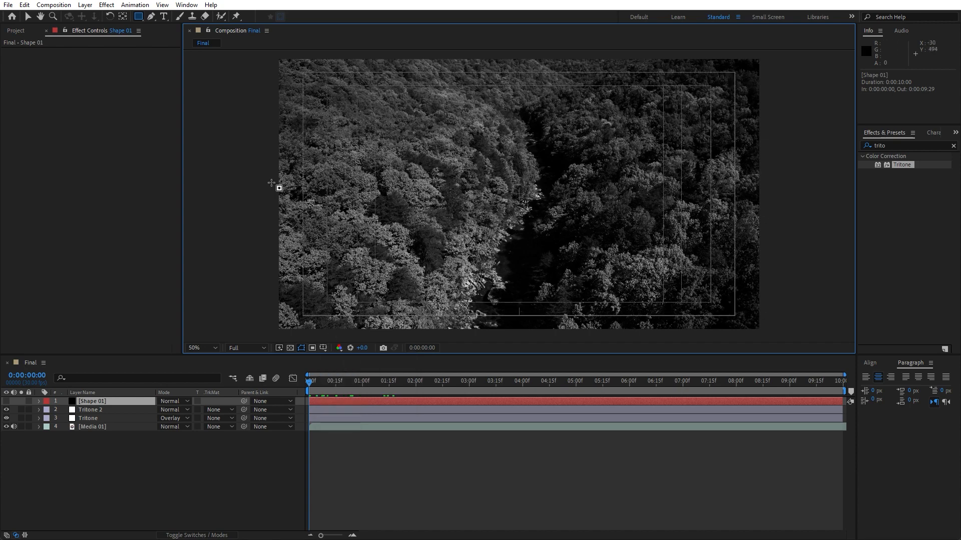
# - Draw a rectangular mask about 1992 × 86 px across the middle of Shape 01 and turn the layer's visibility back on
pyautogui.moveTo(269, 179); pyautogui.dragTo(767, 201)
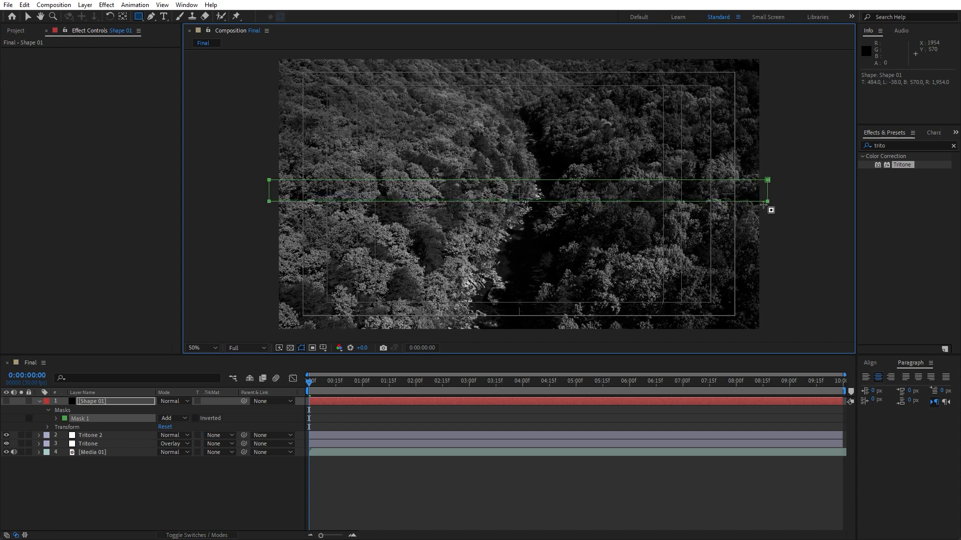
pyautogui.click(40, 401)
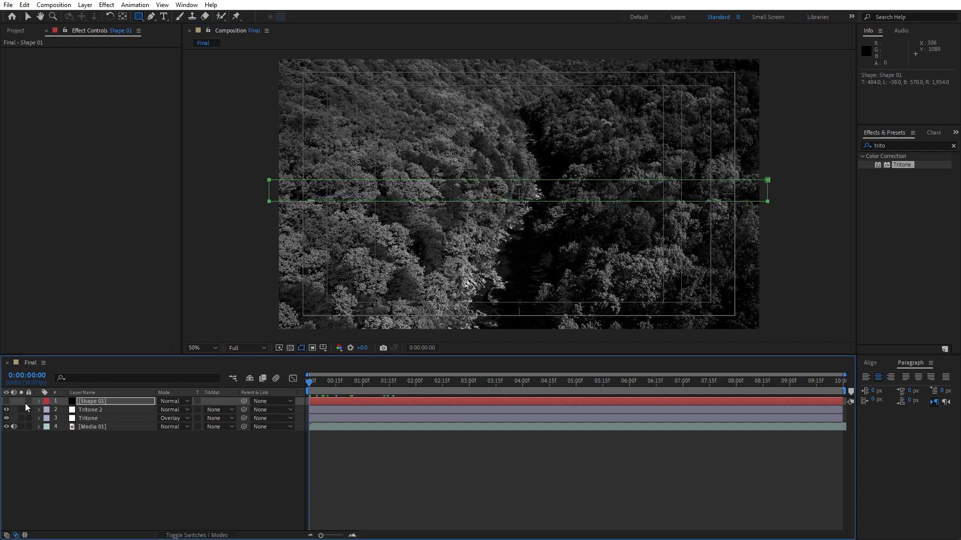
pyautogui.click(6, 401)
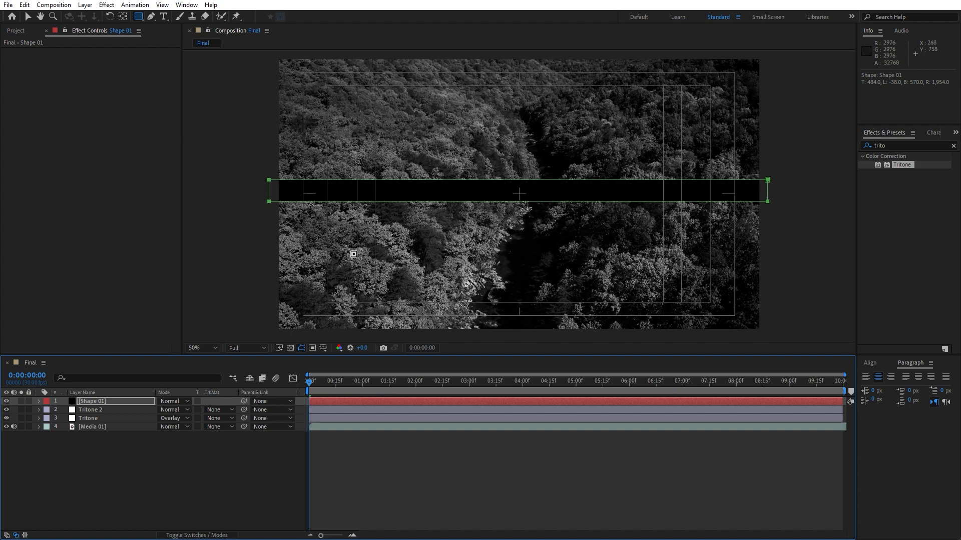
# - Nudge the Shape 01 layer down 12 px to position 960, 552 so its bar sits on the vertical center
pyautogui.click(102, 403)
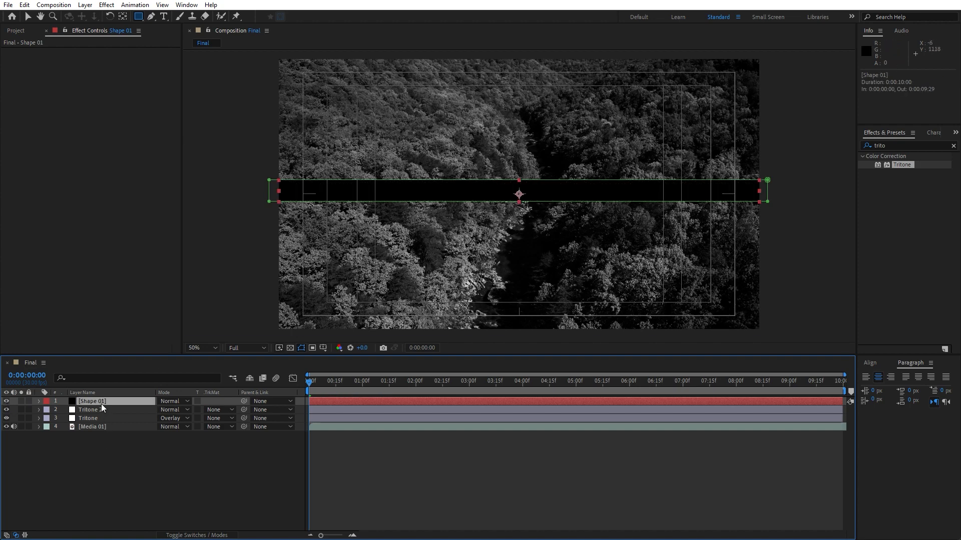
pyautogui.press('Down')
pyautogui.press('Down')
pyautogui.press('Down')
pyautogui.press('Down')
pyautogui.press('Down')
pyautogui.press('Down')
pyautogui.press('Down')
pyautogui.press('Down')
pyautogui.press('Down')
pyautogui.press('Down')
pyautogui.press('Down')
pyautogui.press('Down')
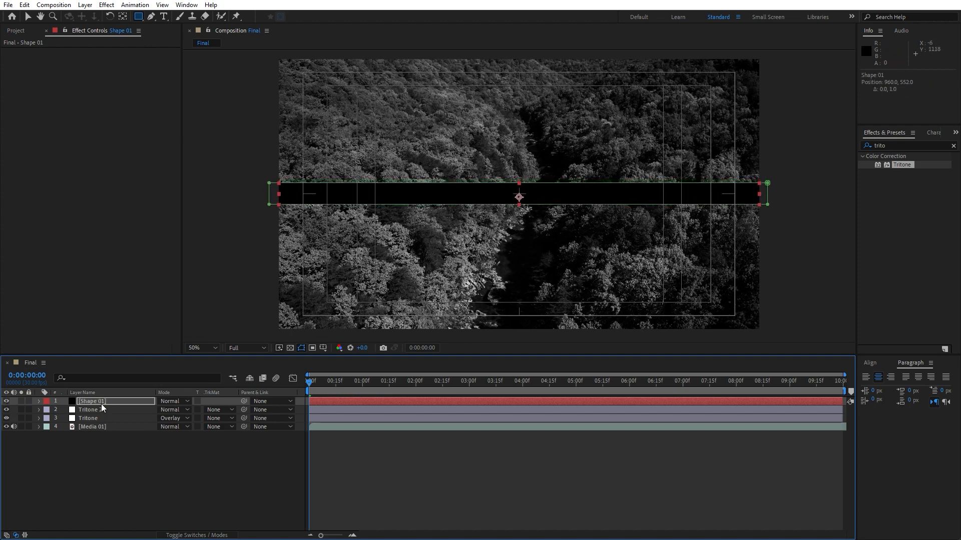
# - Add a Position keyframe to Shape 01 at 0:00:00:00 and set its X value to -755
pyautogui.press('Down')
pyautogui.press('Up')
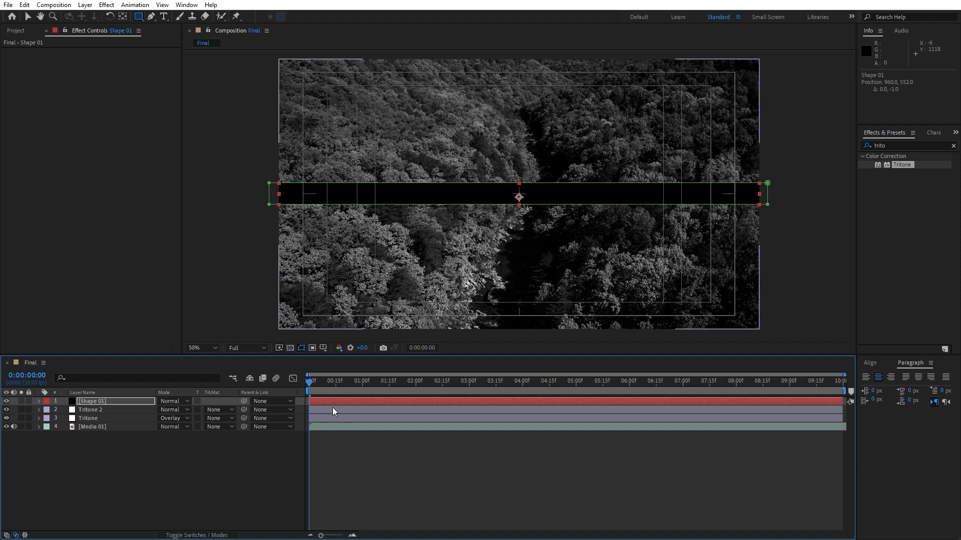
pyautogui.click(40, 402)
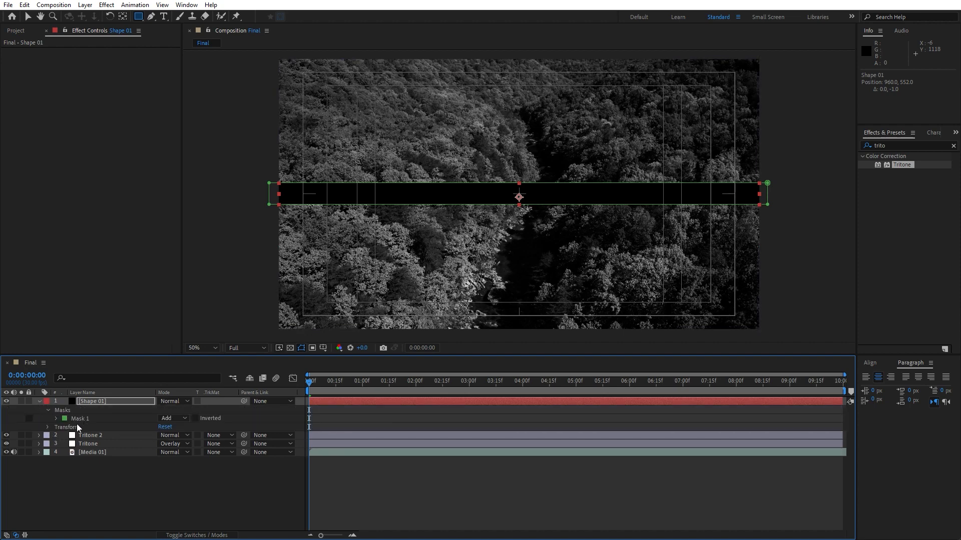
pyautogui.click(47, 428)
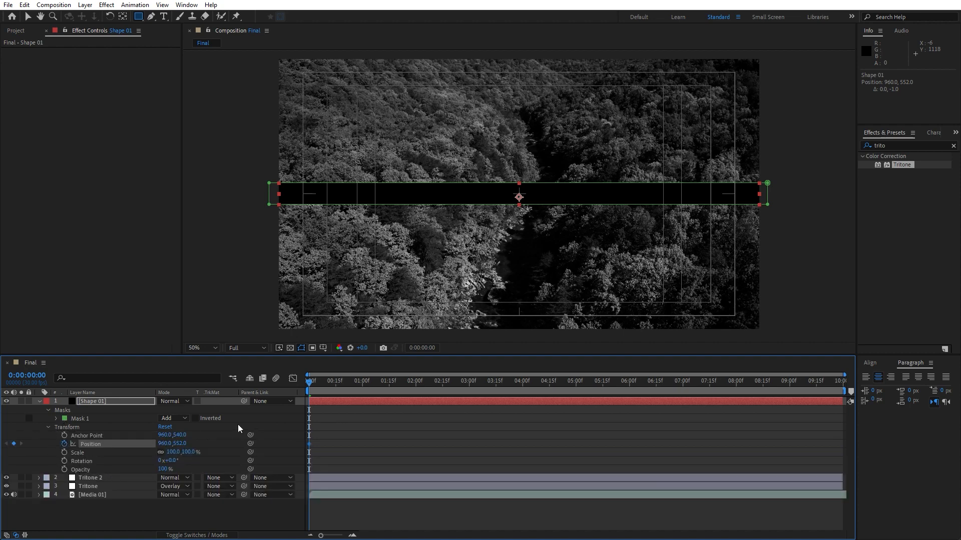
pyautogui.moveTo(168, 444); pyautogui.dragTo(42, 458)
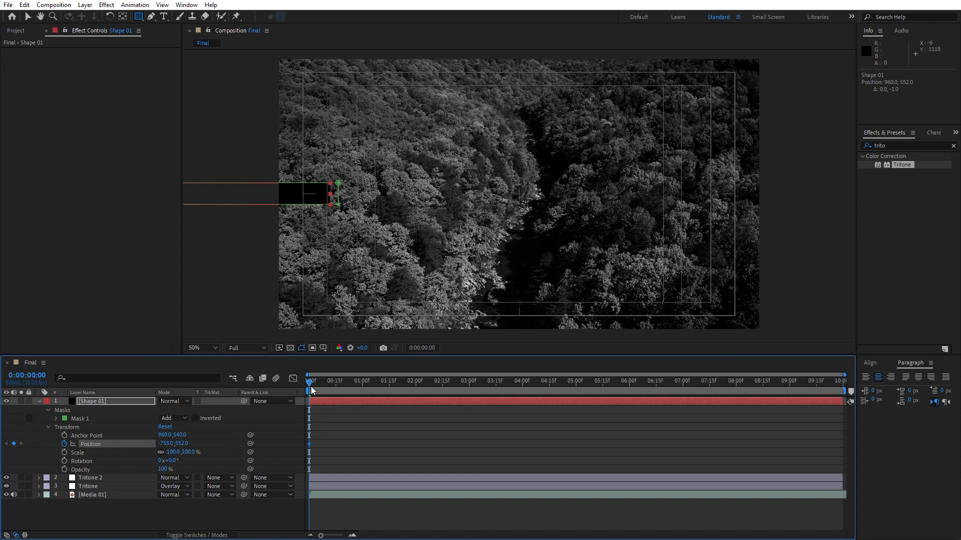
# - Add a second Position keyframe to Shape 01 at 0:00:01:29 with X set to 2945, and preview the movement
pyautogui.moveTo(311, 391); pyautogui.dragTo(415, 390)
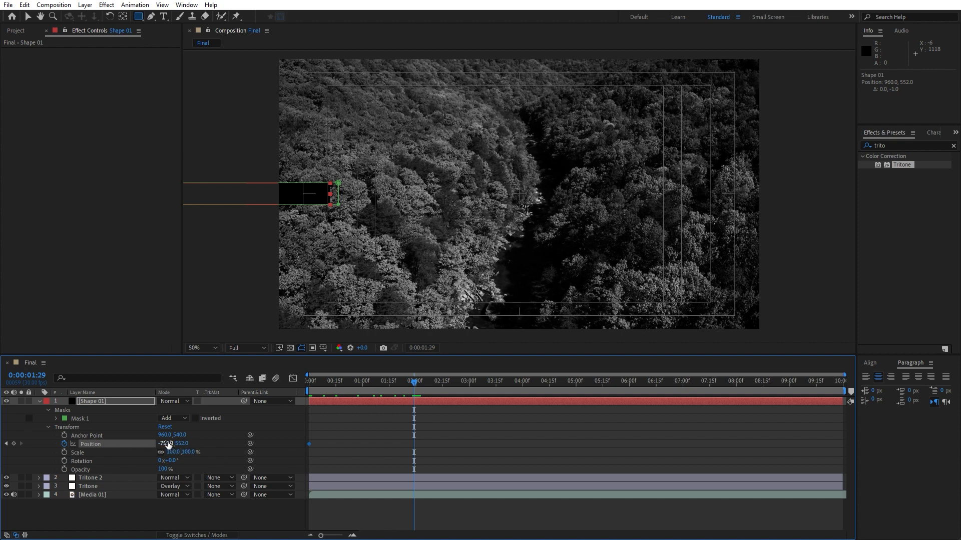
pyautogui.moveTo(164, 444); pyautogui.dragTo(350, 445)
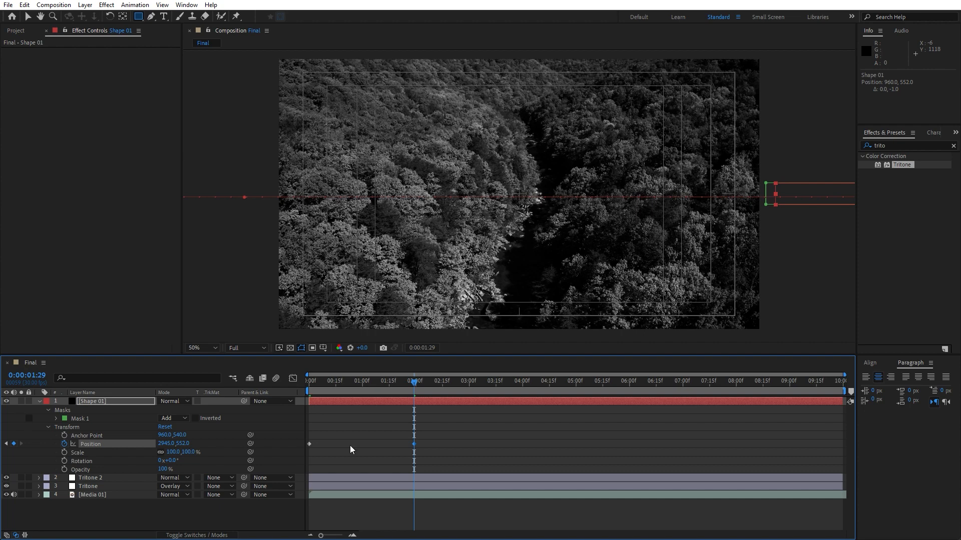
pyautogui.press('space')
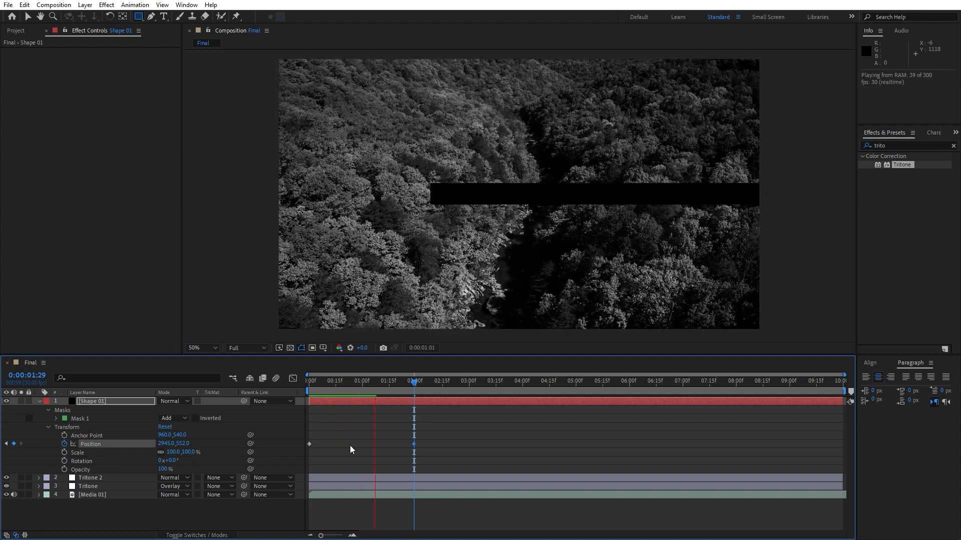
pyautogui.click(409, 384)
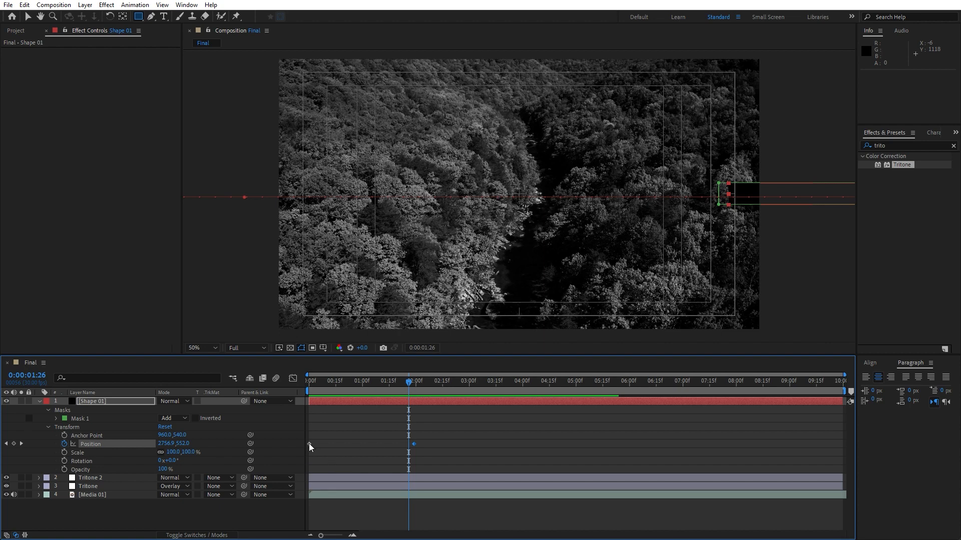
# - Time-reverse both Position keyframes of Shape 01 and preview the bar's movement
pyautogui.moveTo(308, 444)
pyautogui.moveTo(439, 431); pyautogui.dragTo(291, 459)
pyautogui.rightClick(308, 446)
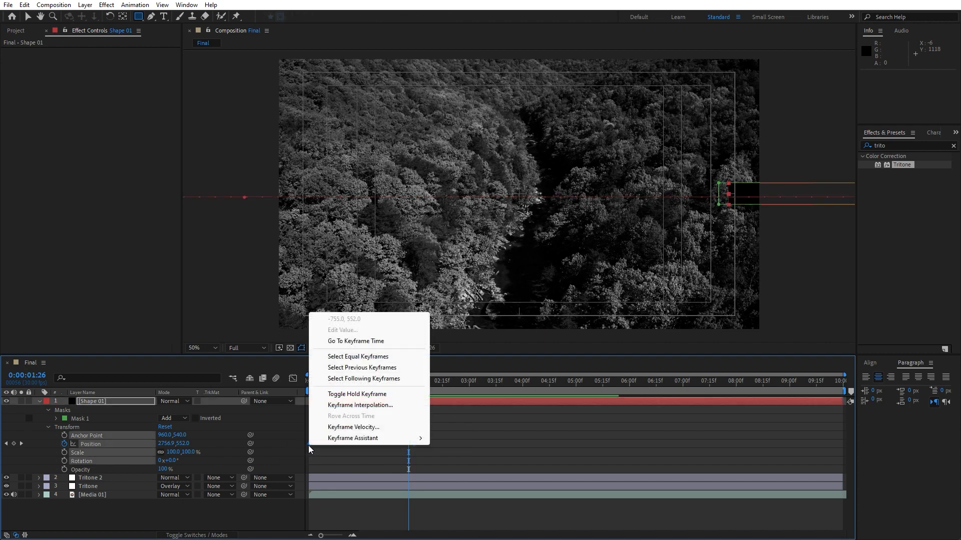
pyautogui.moveTo(353, 440)
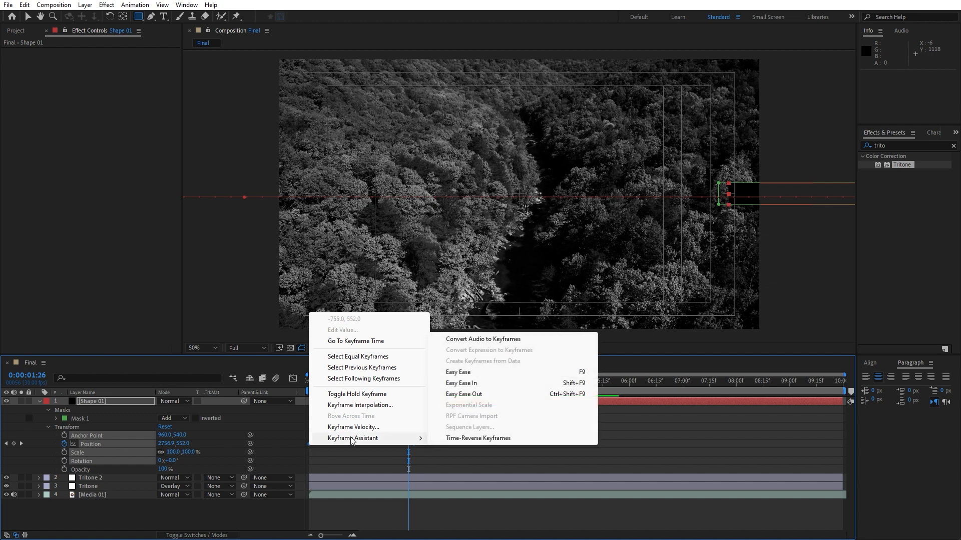
pyautogui.click(463, 439)
pyautogui.click(478, 441)
pyautogui.press('space')
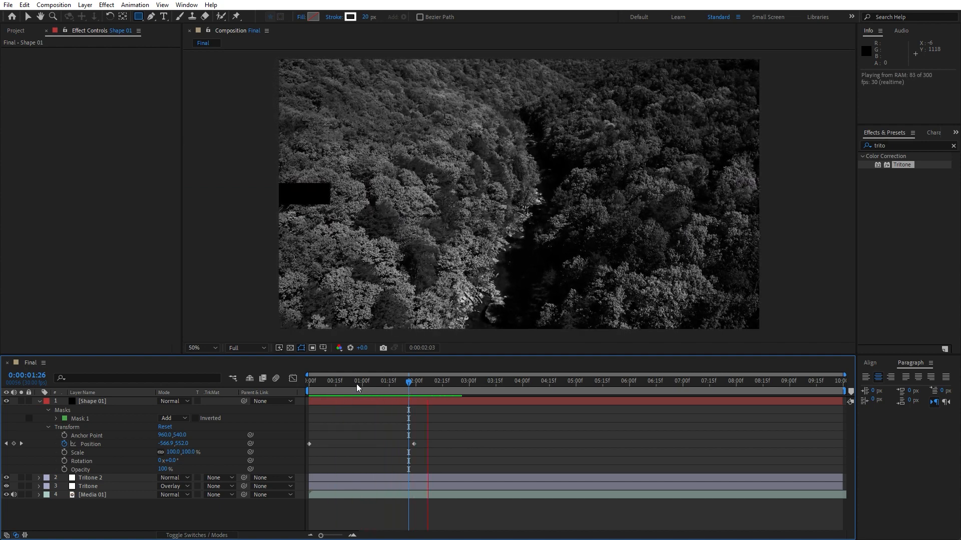
pyautogui.press('space')
# - Apply Easy Ease to both Position keyframes of Shape 01
pyautogui.click(318, 387)
pyautogui.moveTo(465, 422); pyautogui.dragTo(291, 460)
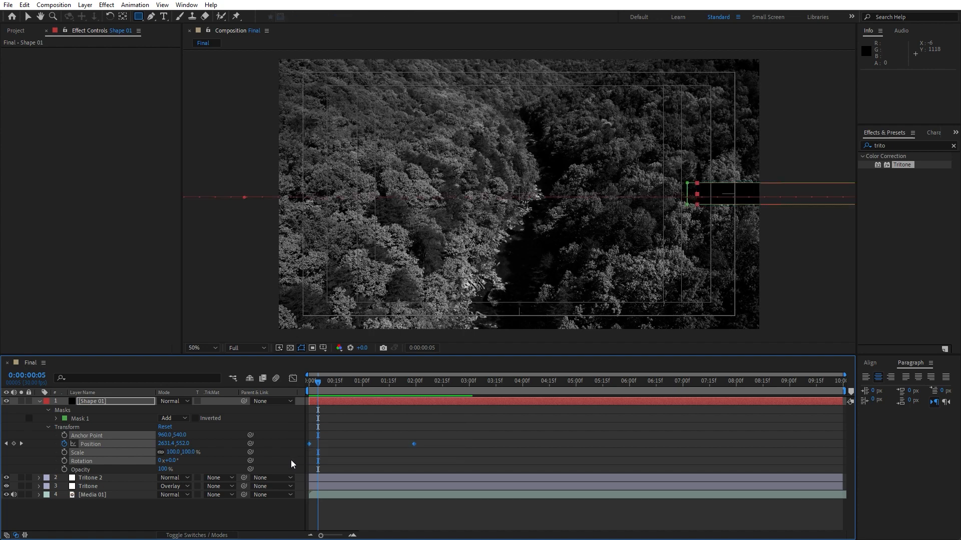
pyautogui.press('F9')
# - Reshape the Position speed graph so Shape 01 moves fast at the start and slows into its last keyframe, and preview it
pyautogui.click(293, 379)
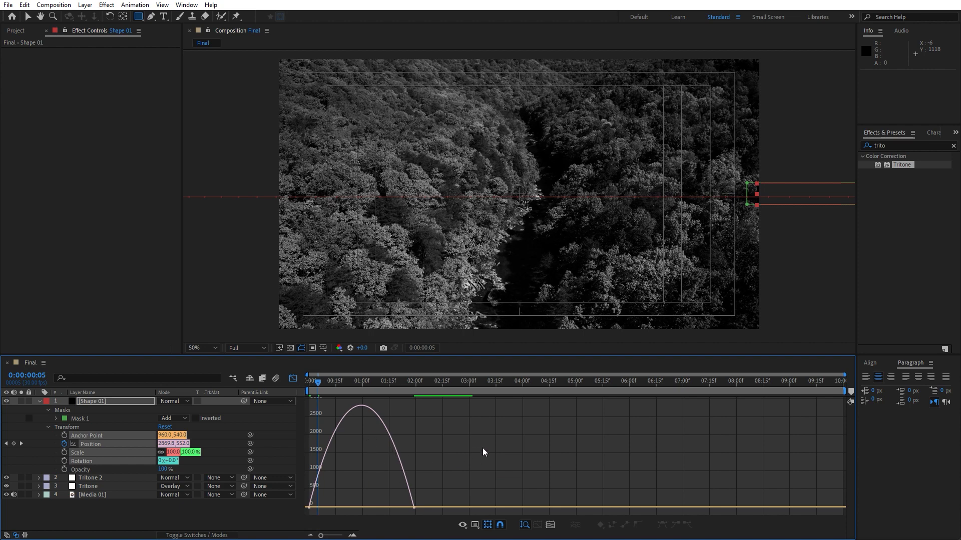
pyautogui.rightClick(446, 442)
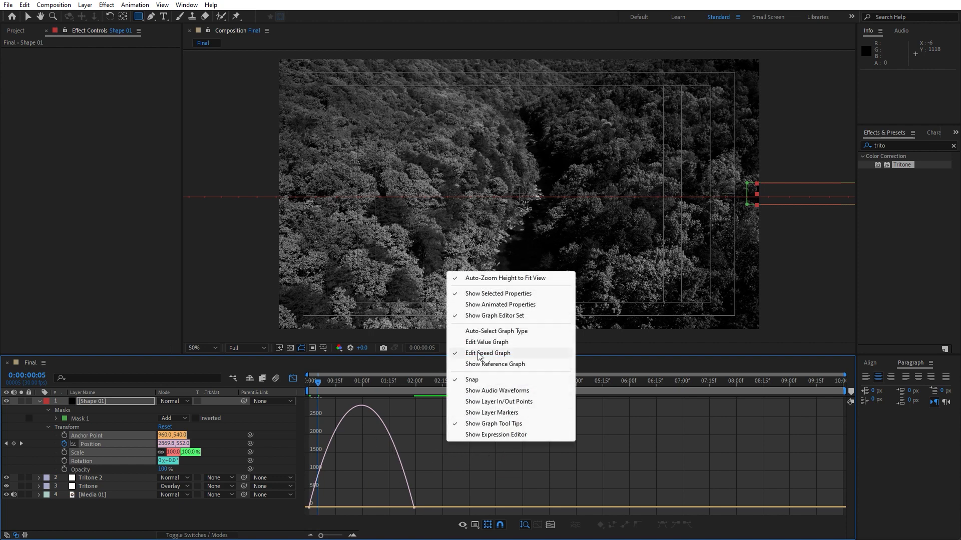
pyautogui.moveTo(433, 473); pyautogui.dragTo(362, 508)
pyautogui.click(294, 378)
pyautogui.click(254, 516)
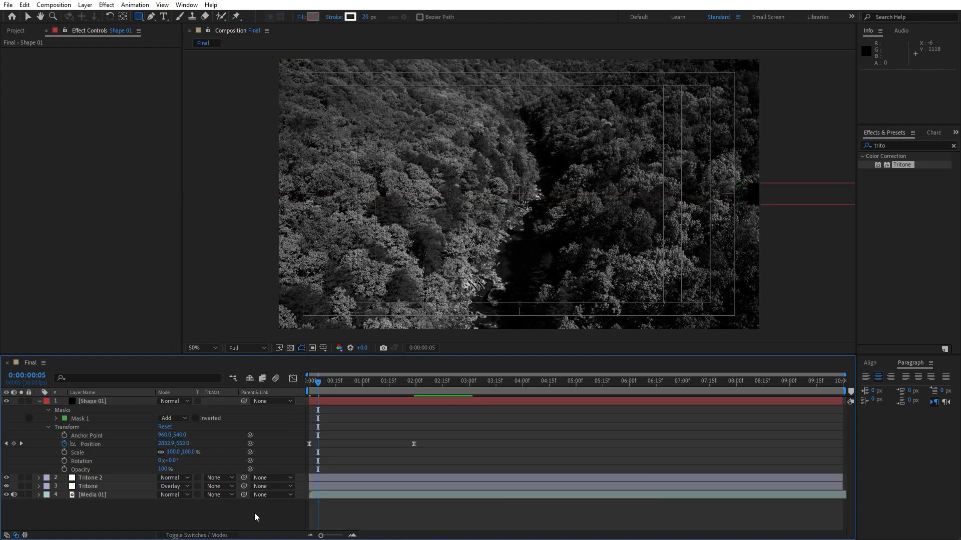
pyautogui.press('space')
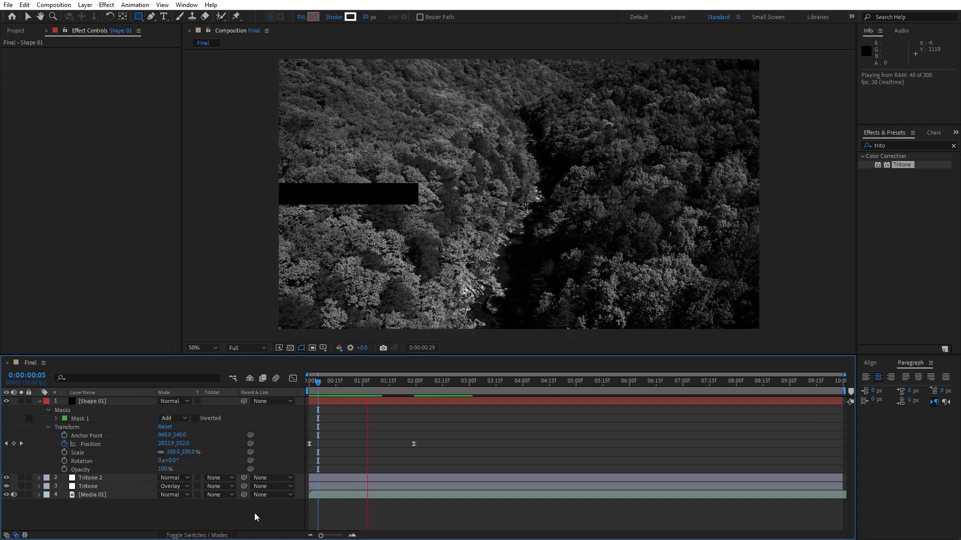
pyautogui.click(353, 383)
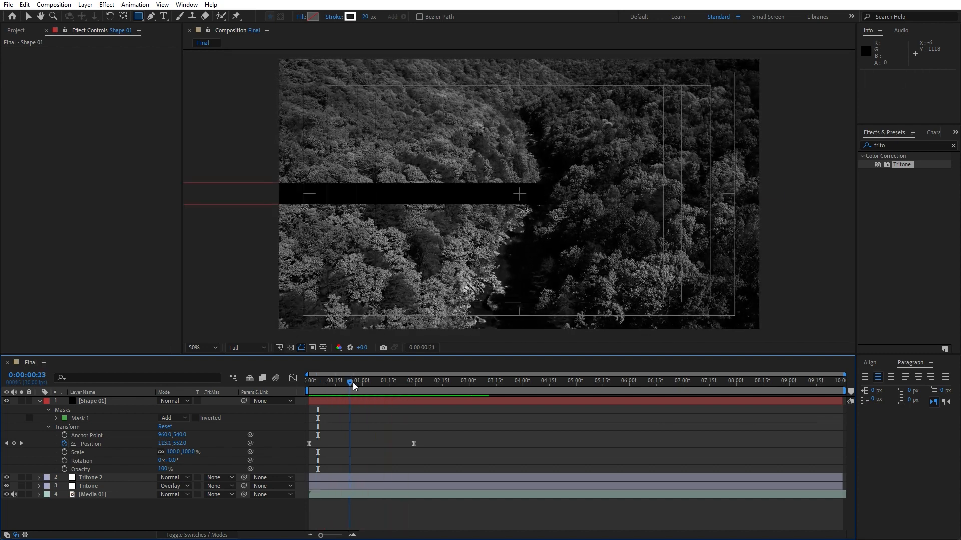
# - Collapse Shape 01, go to 0:00:01:22 and create a text layer reading CREATIVE near the bar
pyautogui.click(39, 401)
pyautogui.moveTo(373, 382); pyautogui.dragTo(402, 383)
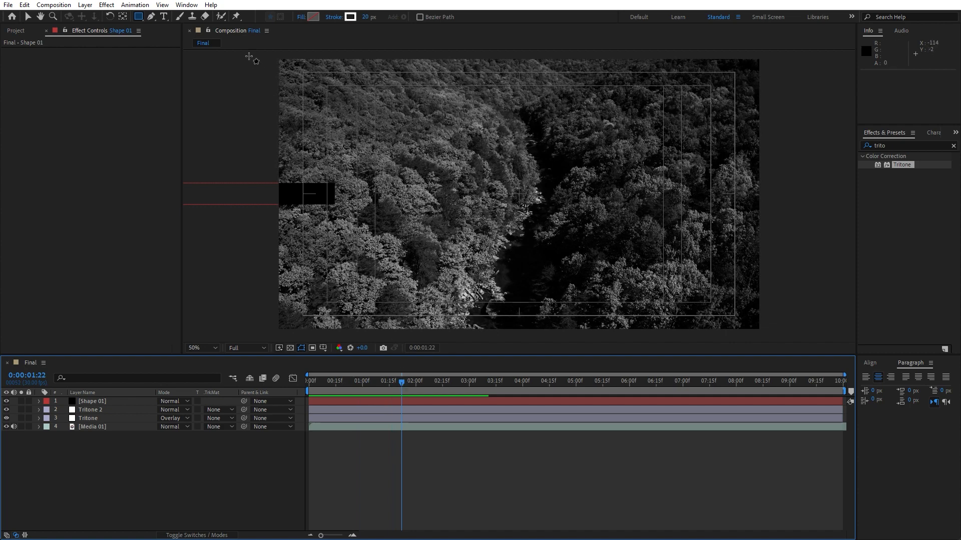
pyautogui.click(163, 16)
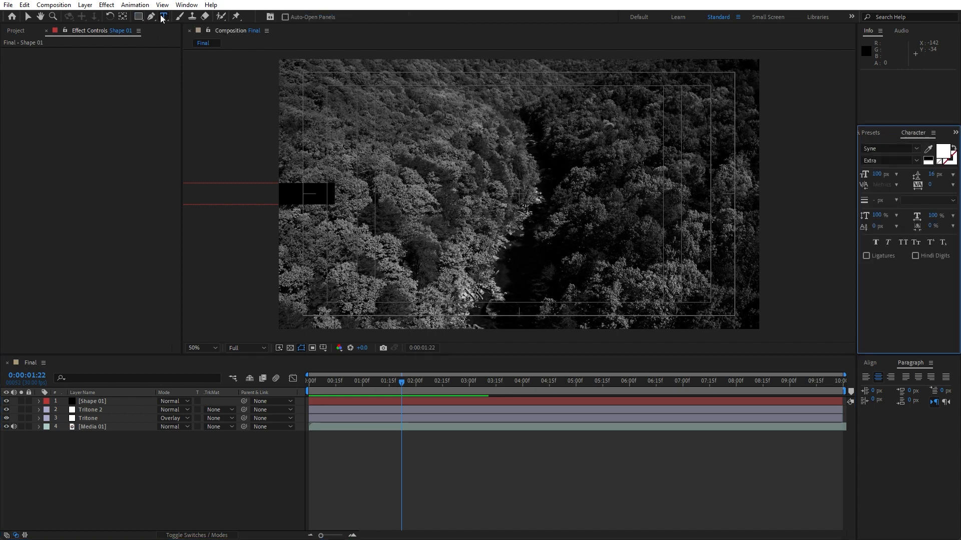
pyautogui.click(389, 195)
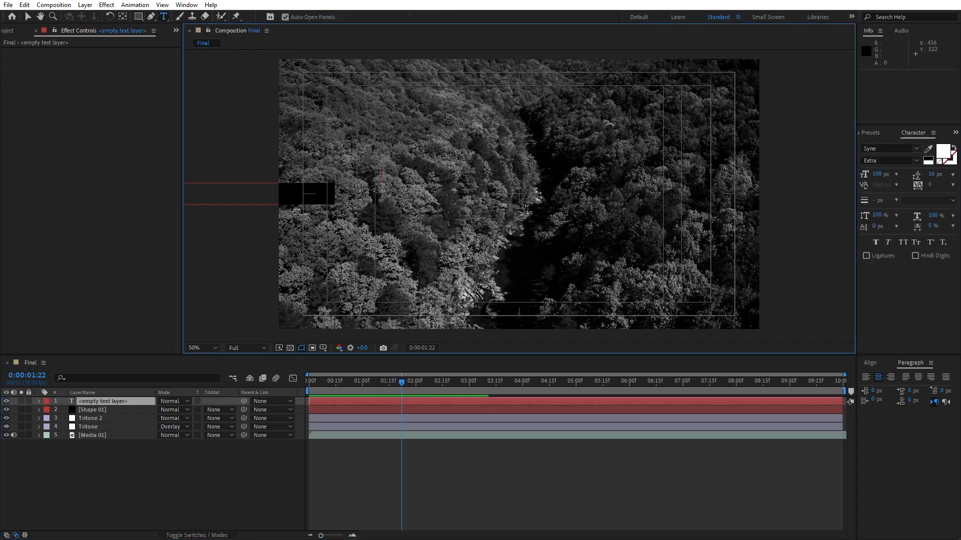
pyautogui.write('CREA')
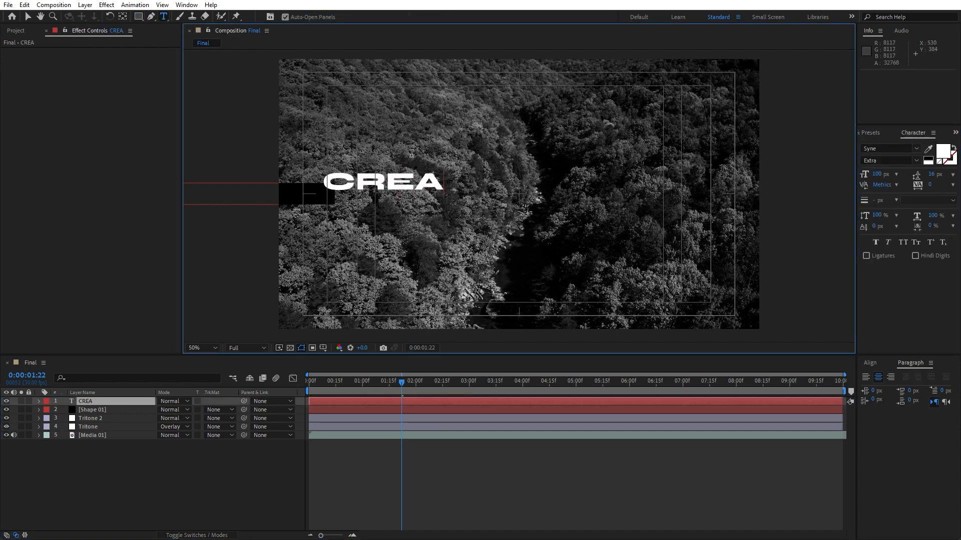
pyautogui.write('TIVE')
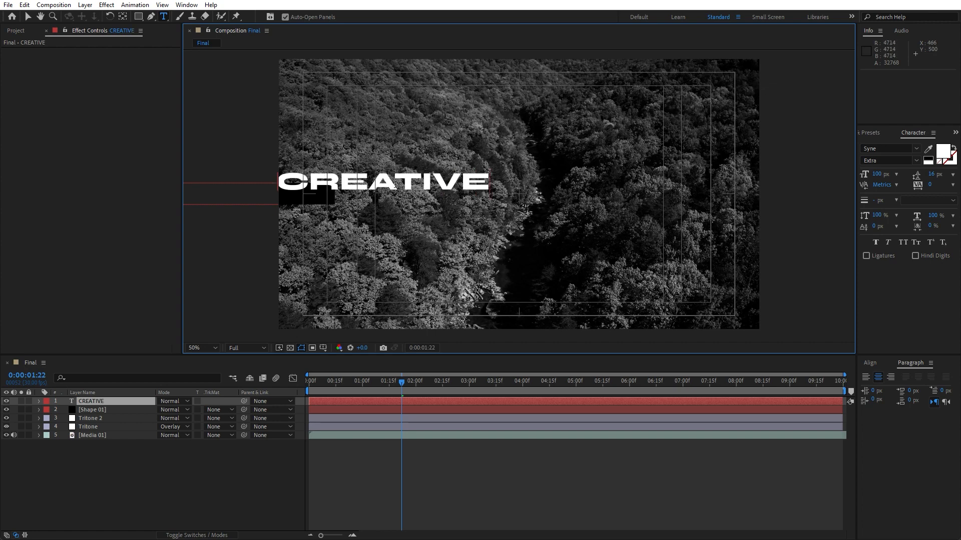
pyautogui.click(241, 452)
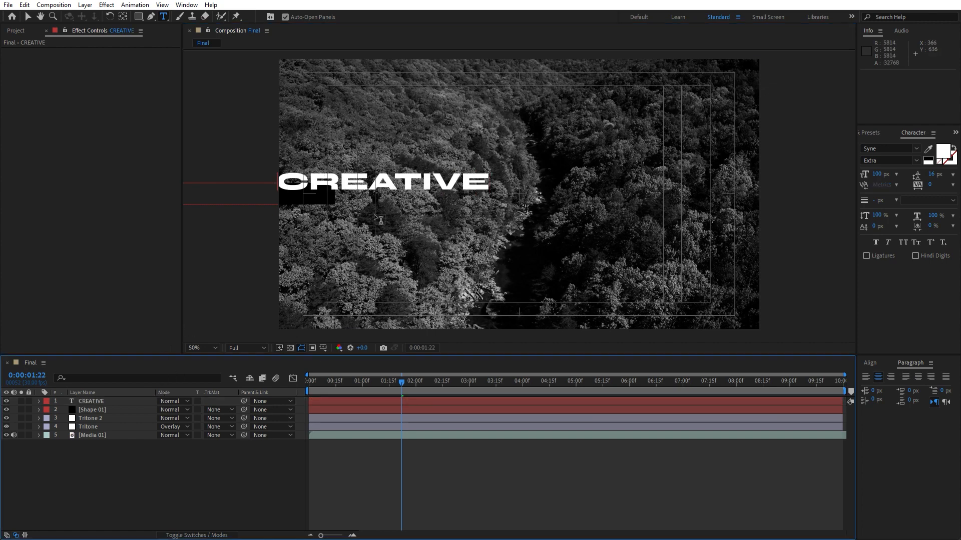
# - Move the CREATIVE text beside the bar's end, to position 668, 566, and keep its layer selected
pyautogui.press('v')
pyautogui.moveTo(399, 188); pyautogui.dragTo(460, 193)
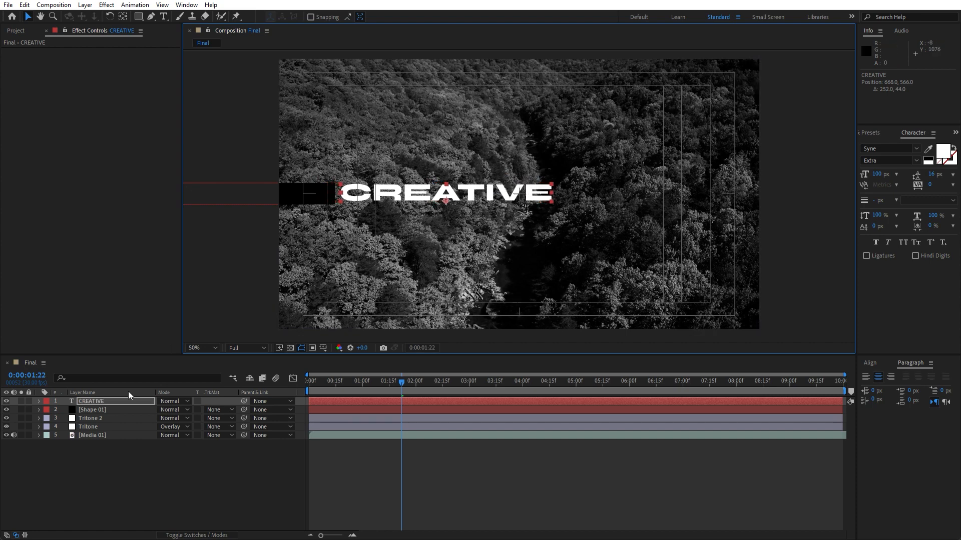
pyautogui.doubleClick(91, 402)
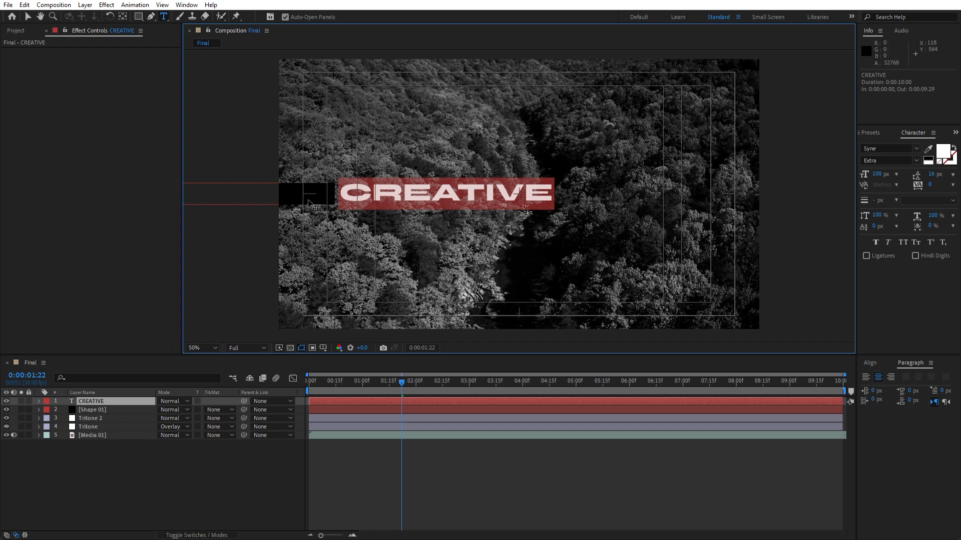
pyautogui.click(188, 470)
pyautogui.press('v')
pyautogui.click(105, 403)
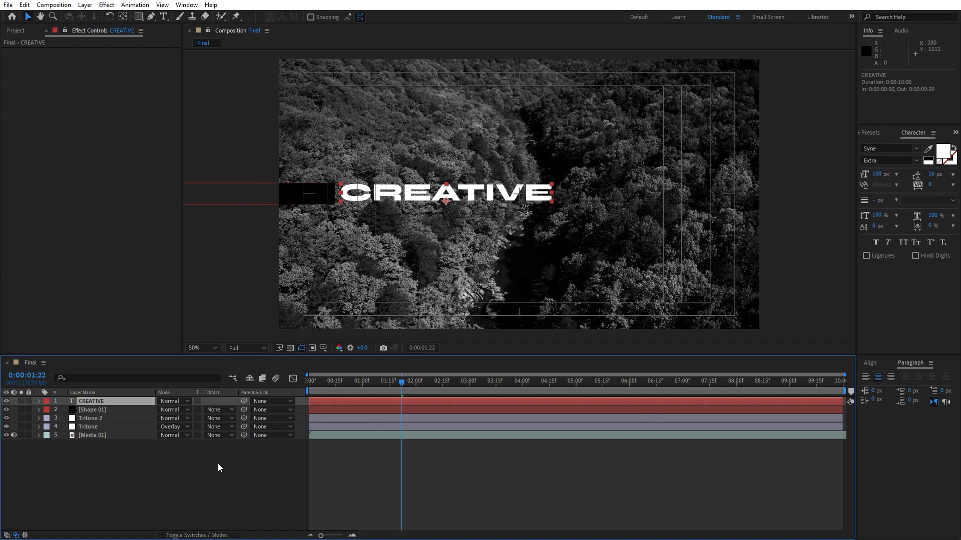
# - Fine-tune the CREATIVE text to position 665.5, 571.5 so it is vertically centered on the bar
pyautogui.scroll(3, 335, 260)
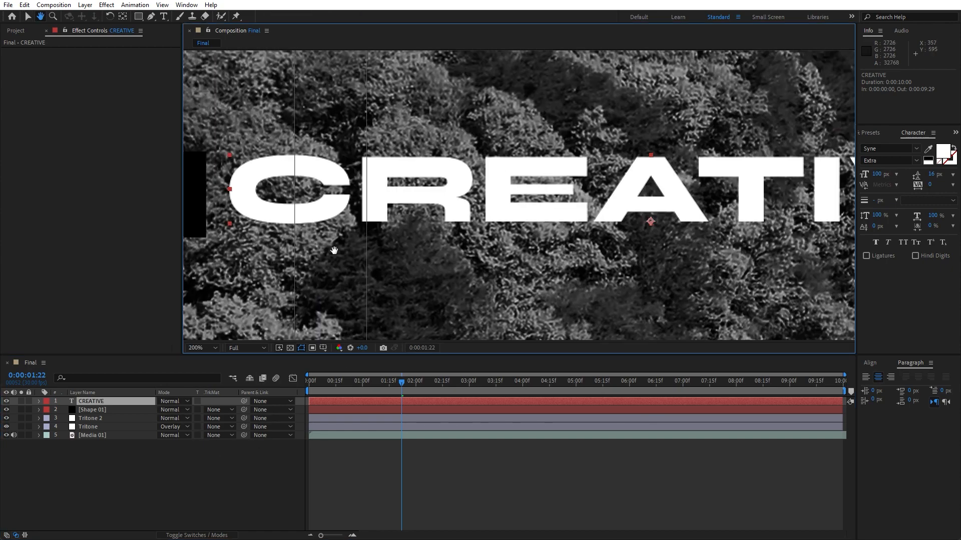
pyautogui.moveTo(334, 250); pyautogui.dragTo(507, 254)
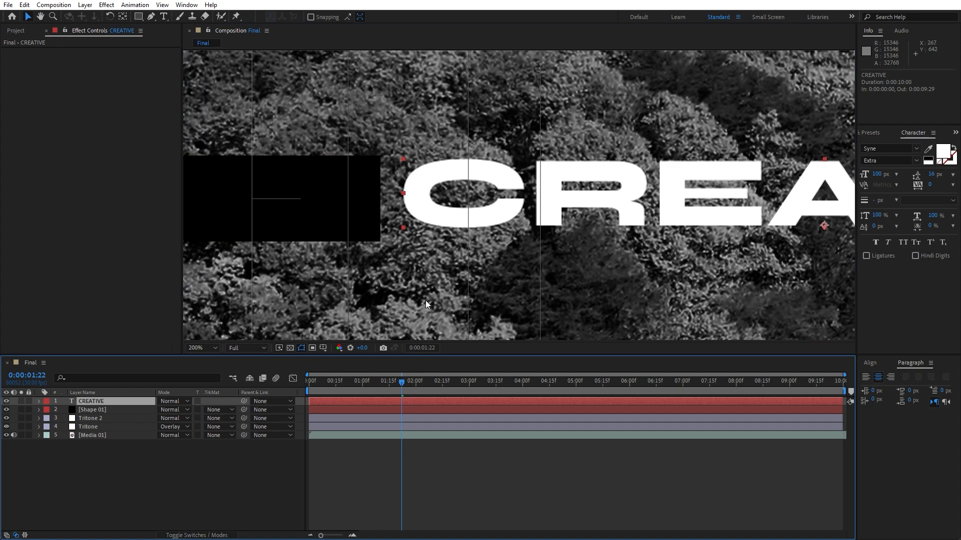
pyautogui.moveTo(590, 198); pyautogui.dragTo(588, 204)
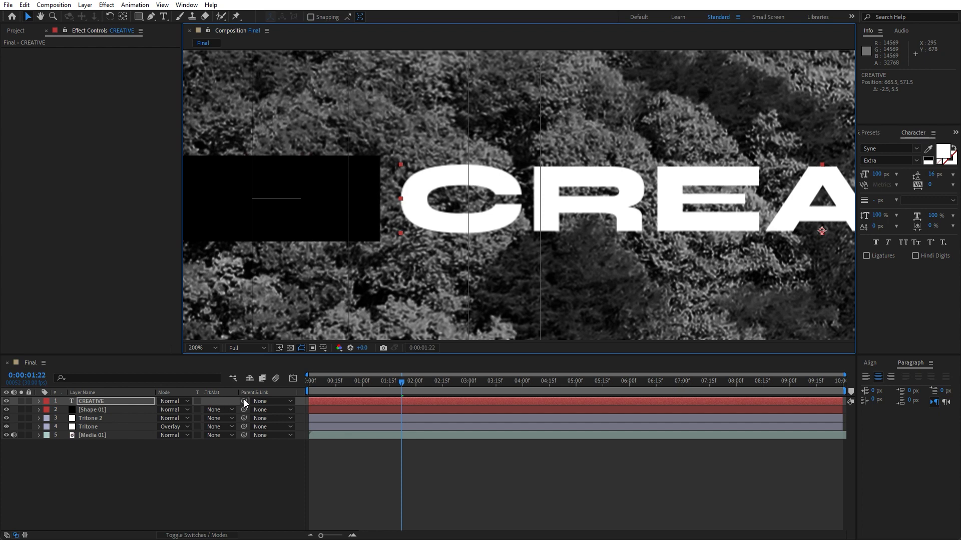
# - Parent the CREATIVE text layer to Shape 01 and preview the text moving with the bar
pyautogui.moveTo(244, 402); pyautogui.dragTo(109, 410)
pyautogui.scroll(-4, 550, 227)
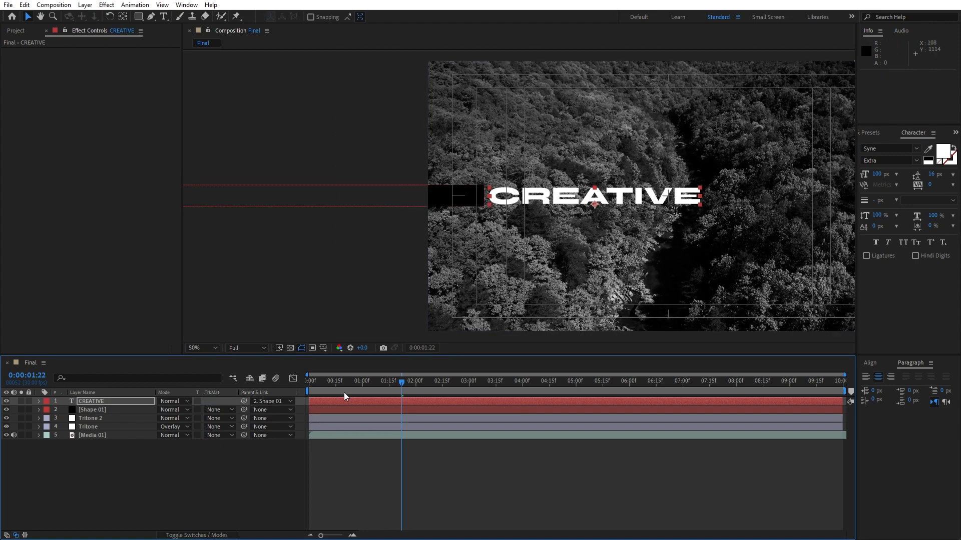
pyautogui.press('space')
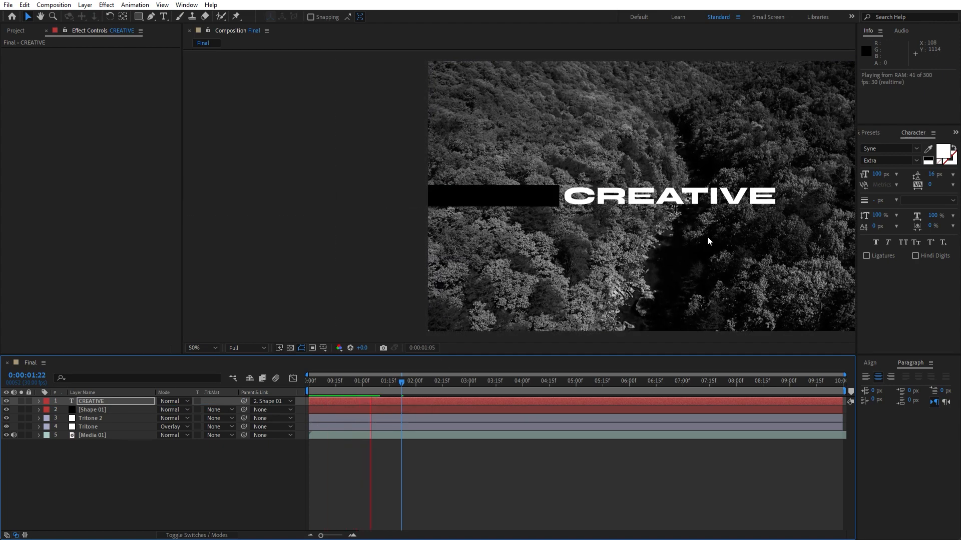
pyautogui.moveTo(395, 384); pyautogui.dragTo(447, 383)
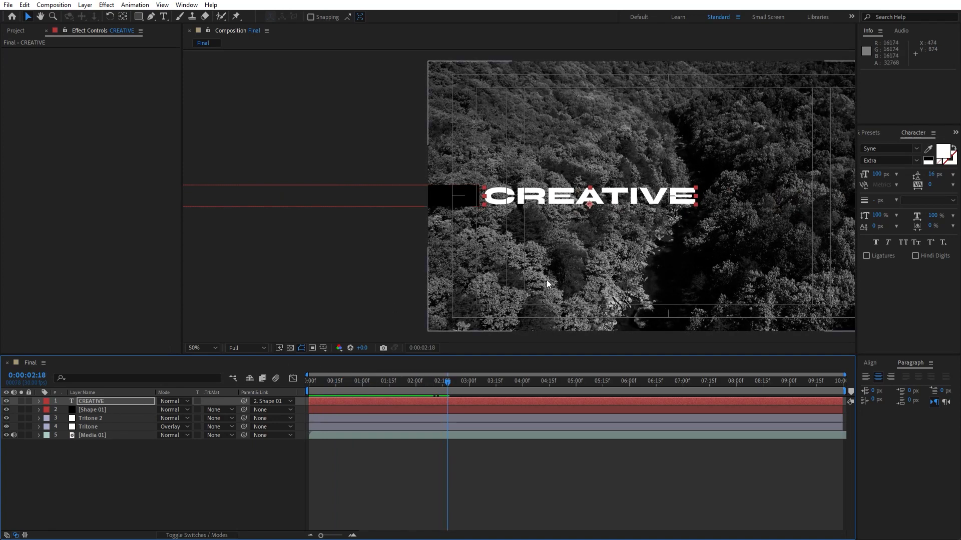
pyautogui.press('space')
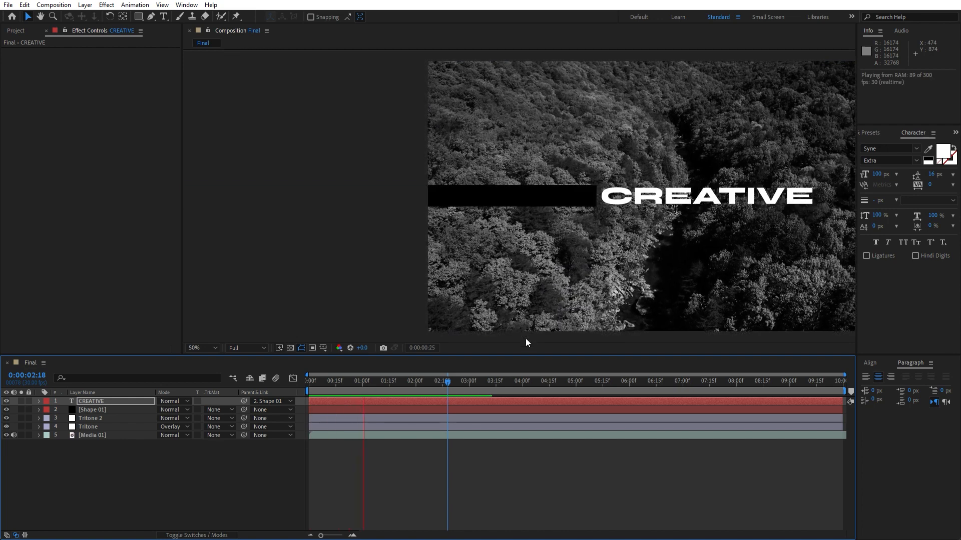
# - Go to 0:00:01:00, set the viewer magnification to Fit up to 100% and deselect all layers
pyautogui.click(362, 383)
pyautogui.click(244, 346)
pyautogui.click(206, 349)
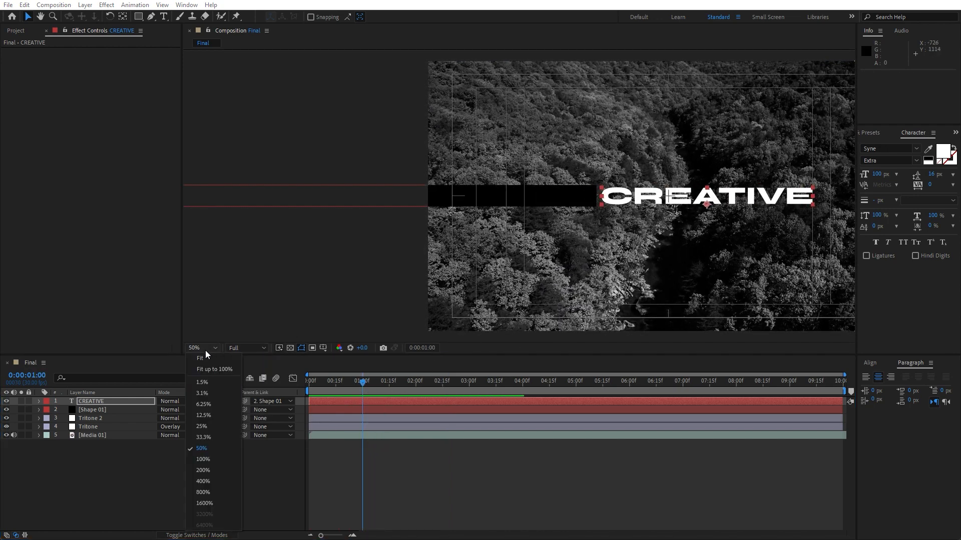
pyautogui.click(209, 368)
pyautogui.click(267, 474)
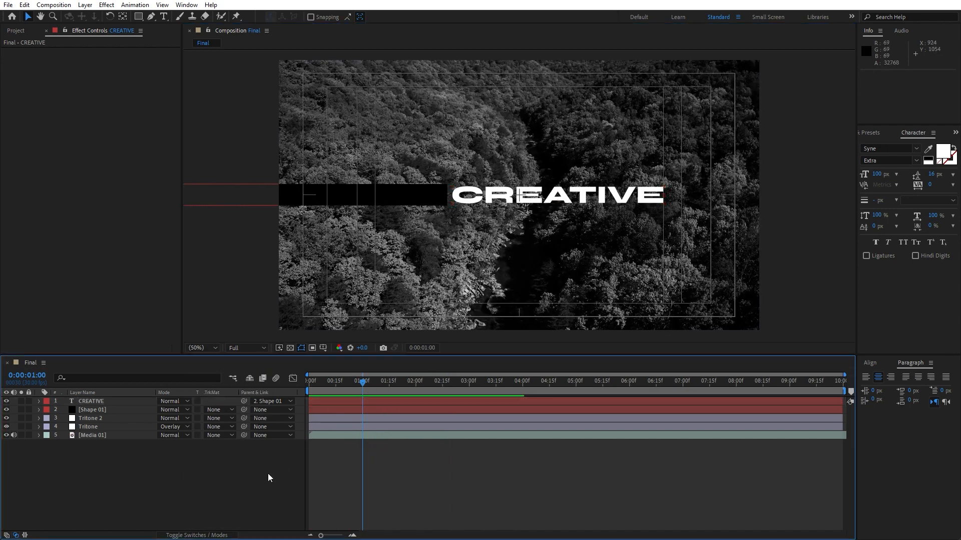
# - Preview the animation, go to 0:00:01:25 and pre-compose the CREATIVE and Shape 01 layers into a composition named Text 01
pyautogui.press('space')
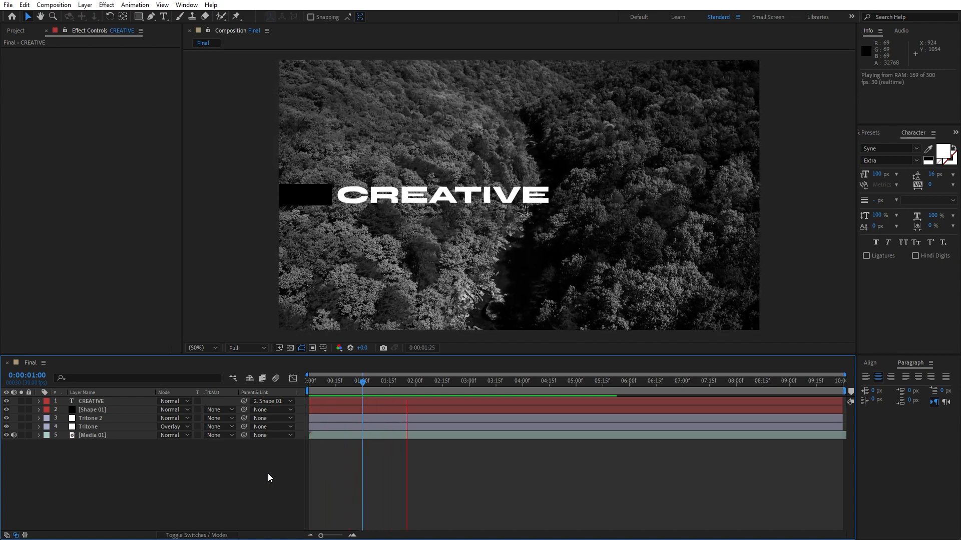
pyautogui.click(406, 383)
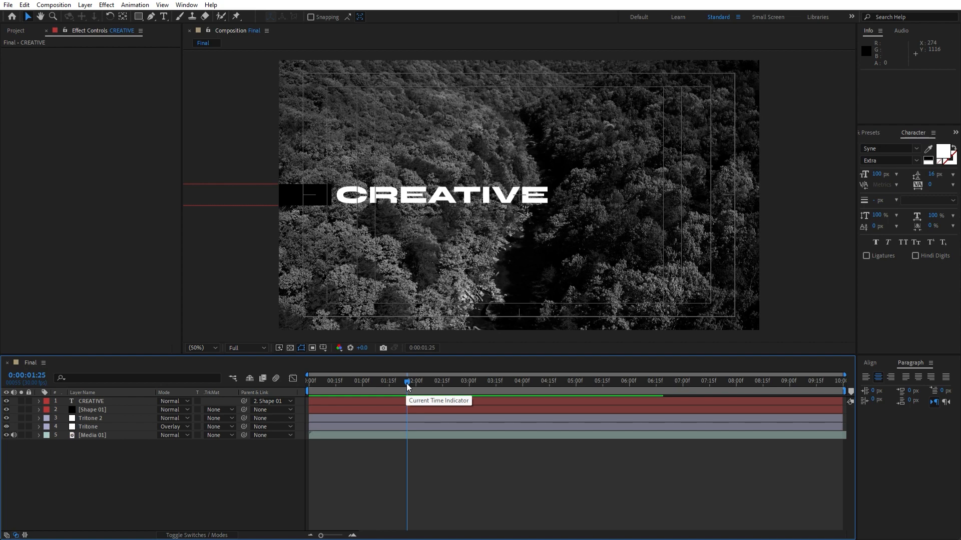
pyautogui.click(102, 401)
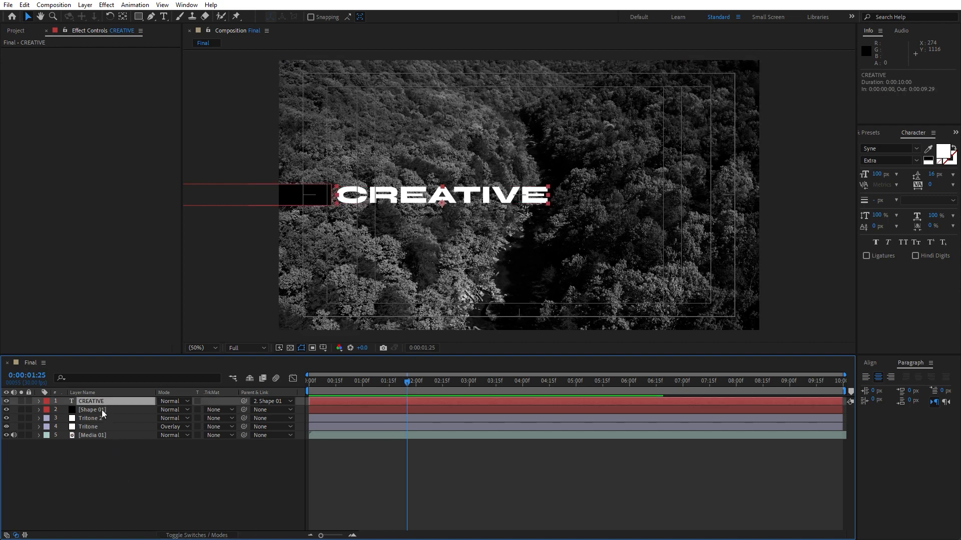
pyautogui.keyDown('ctrl'); pyautogui.click(101, 410); pyautogui.keyUp('ctrl')
pyautogui.rightClick(102, 410)
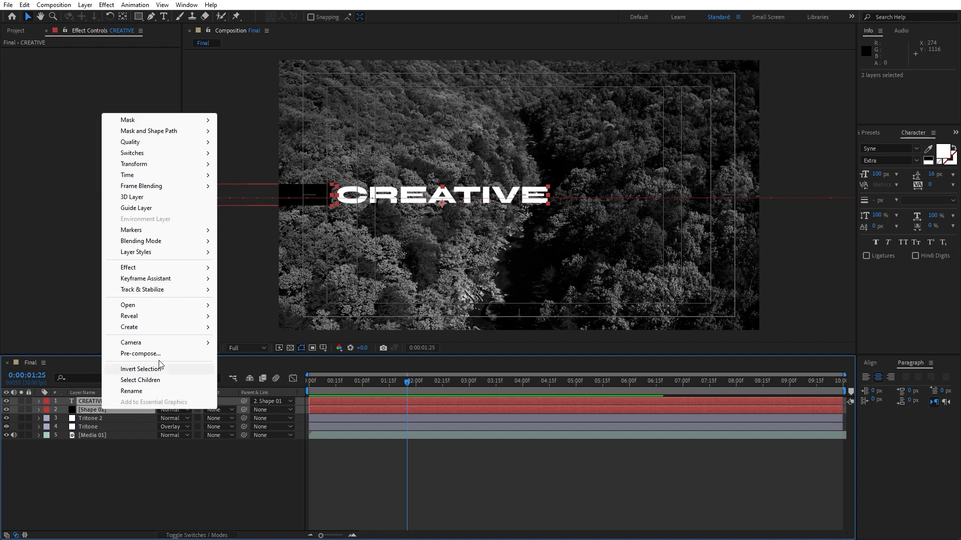
pyautogui.click(139, 354)
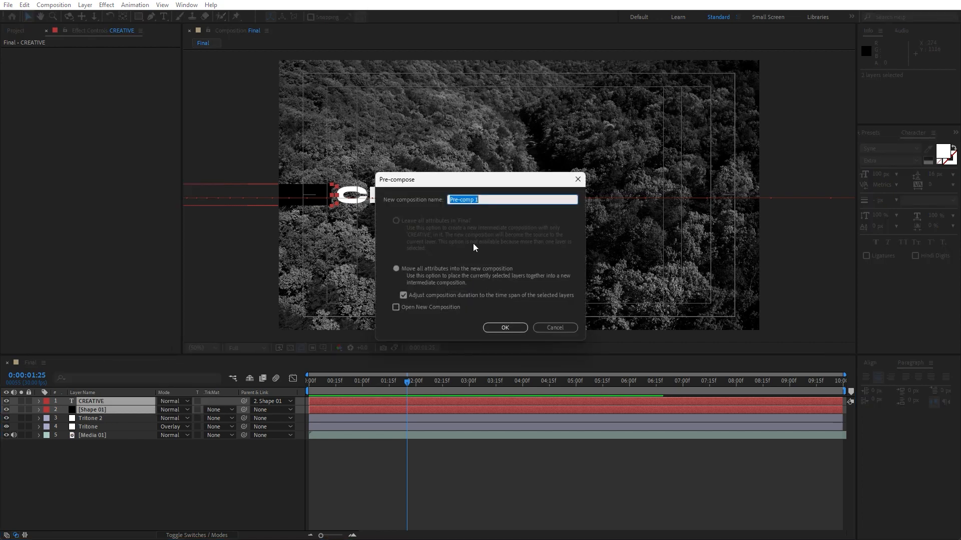
pyautogui.write('Text 01')
pyautogui.click(504, 328)
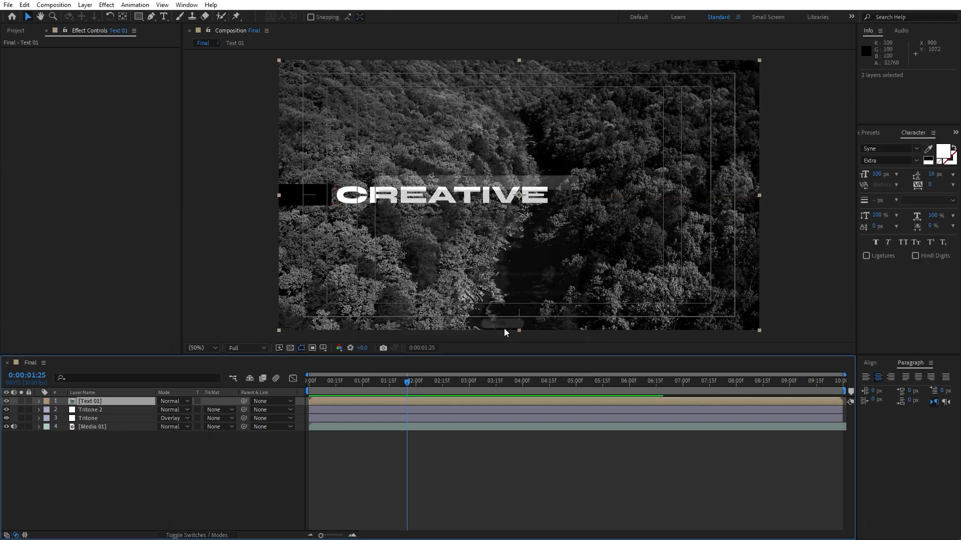
# - Open the Text 01 composition, set its height to 150 px and return to the Final composition
pyautogui.doubleClick(104, 401)
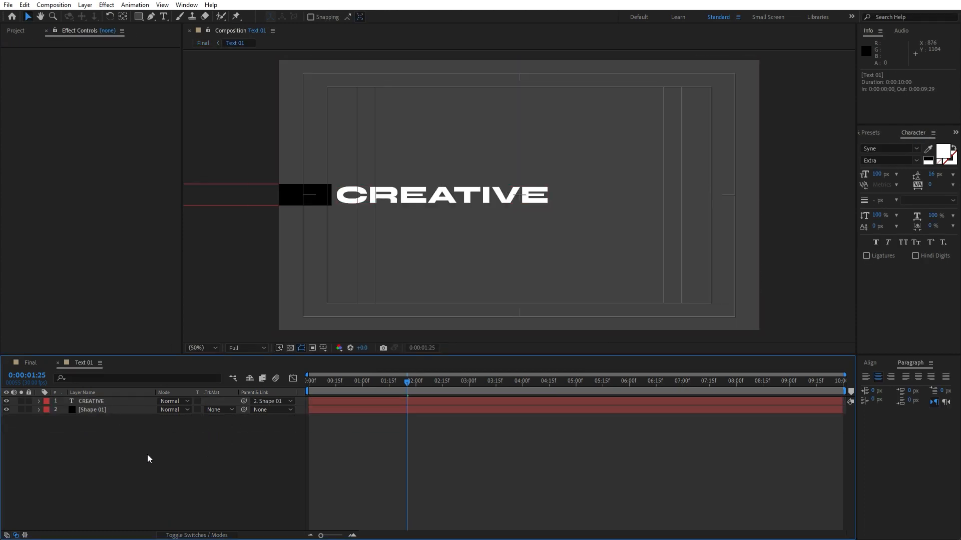
pyautogui.click(54, 5)
pyautogui.click(83, 33)
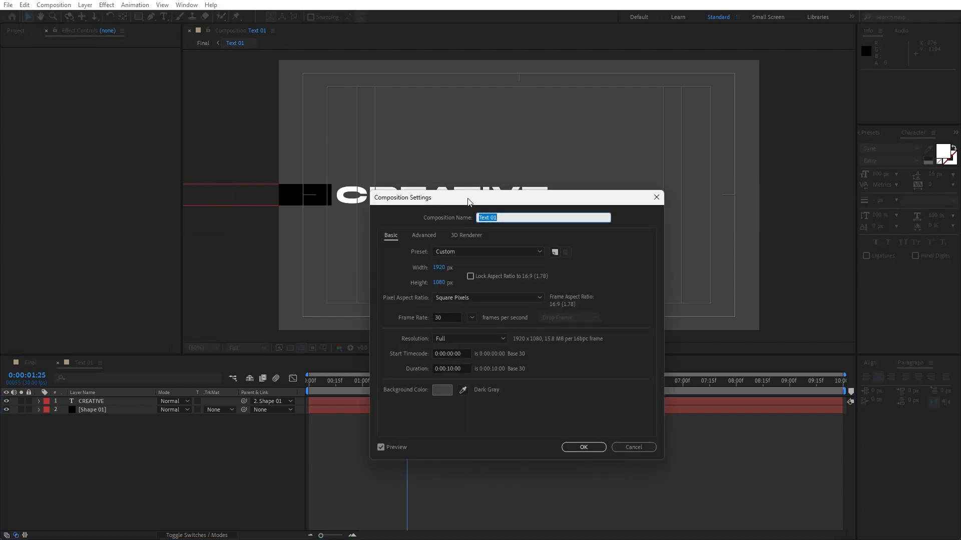
pyautogui.moveTo(470, 197); pyautogui.dragTo(733, 203)
pyautogui.moveTo(701, 292)
pyautogui.mouseDown()
pyautogui.moveTo(736, 289)
pyautogui.moveTo(567, 288)
pyautogui.moveTo(702, 295)
pyautogui.mouseUp()
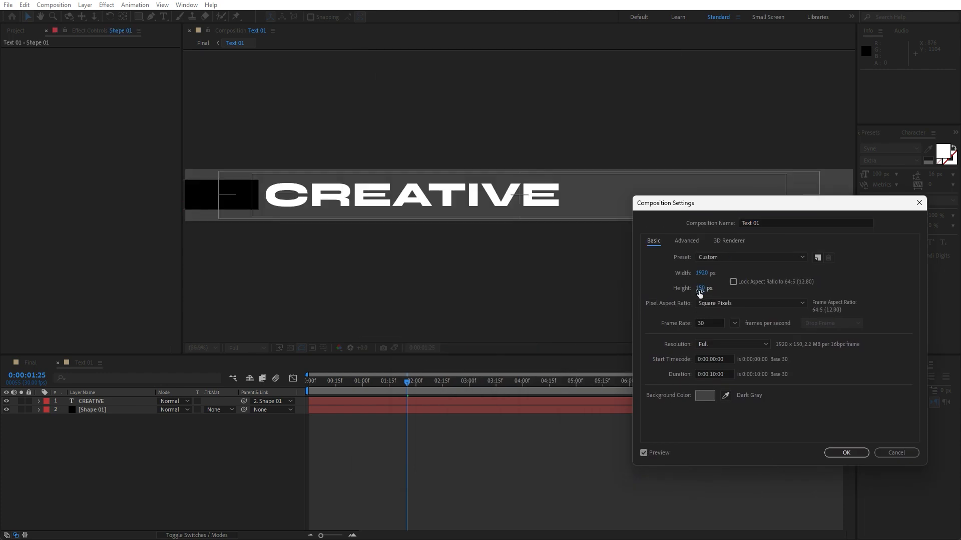
pyautogui.click(853, 453)
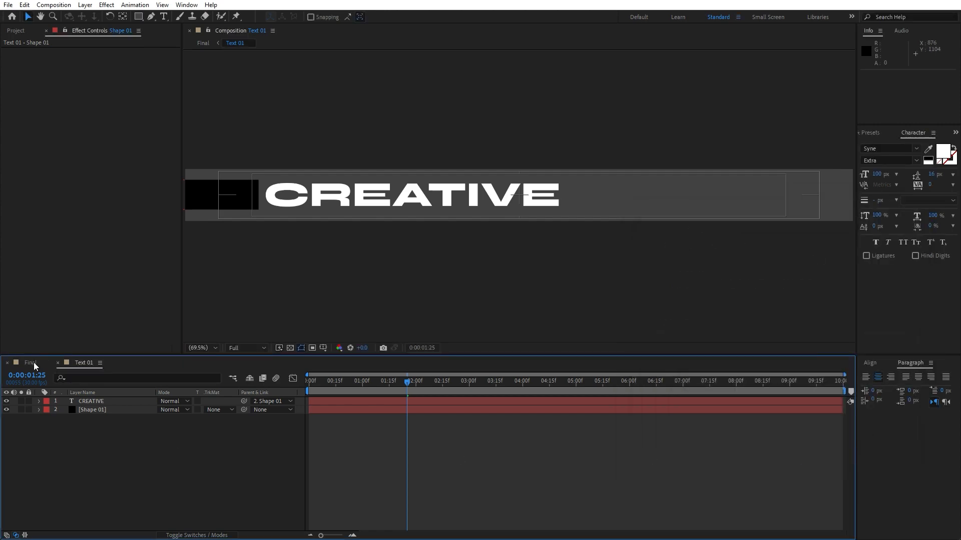
pyautogui.click(58, 363)
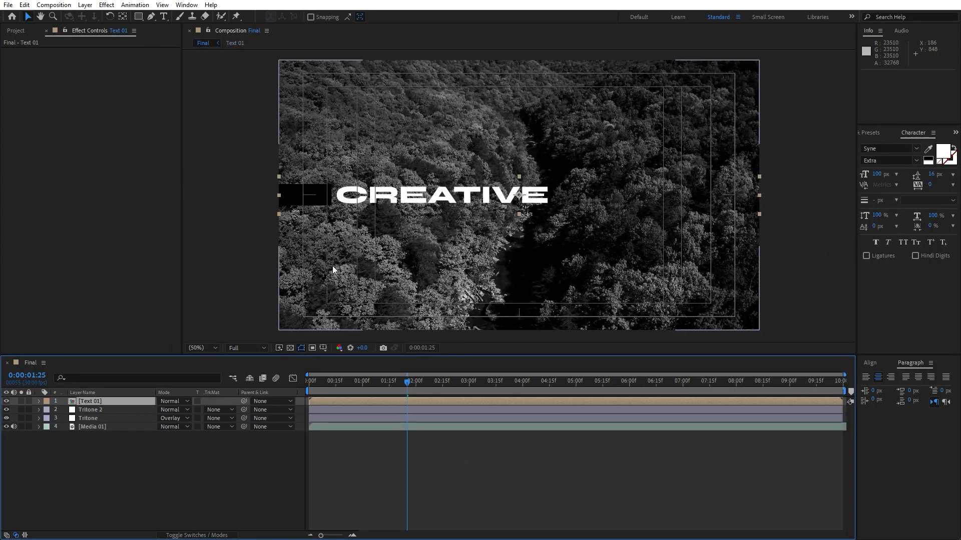
# - Duplicate the Text 01 layer and its project composition, replacing the upper layer's source with the new composition
pyautogui.click(46, 31)
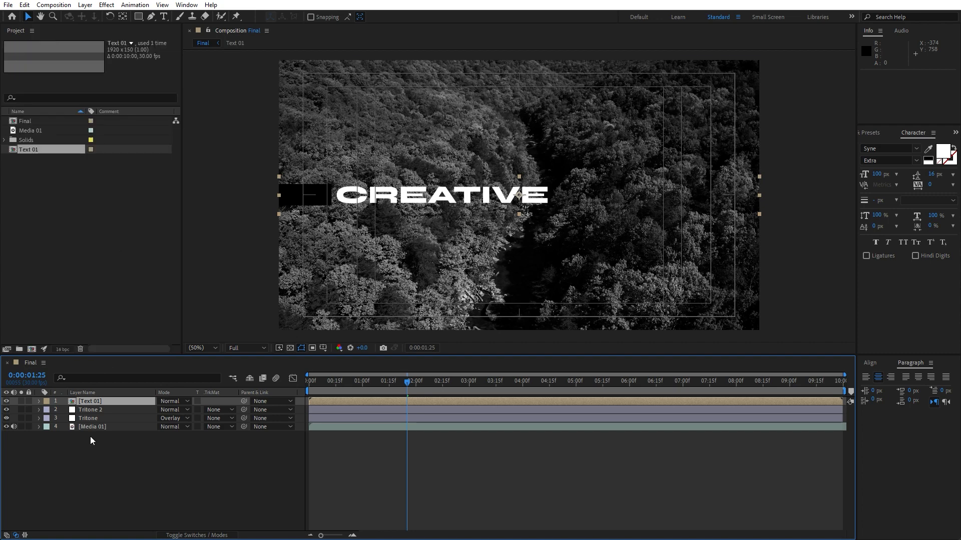
pyautogui.click(101, 402)
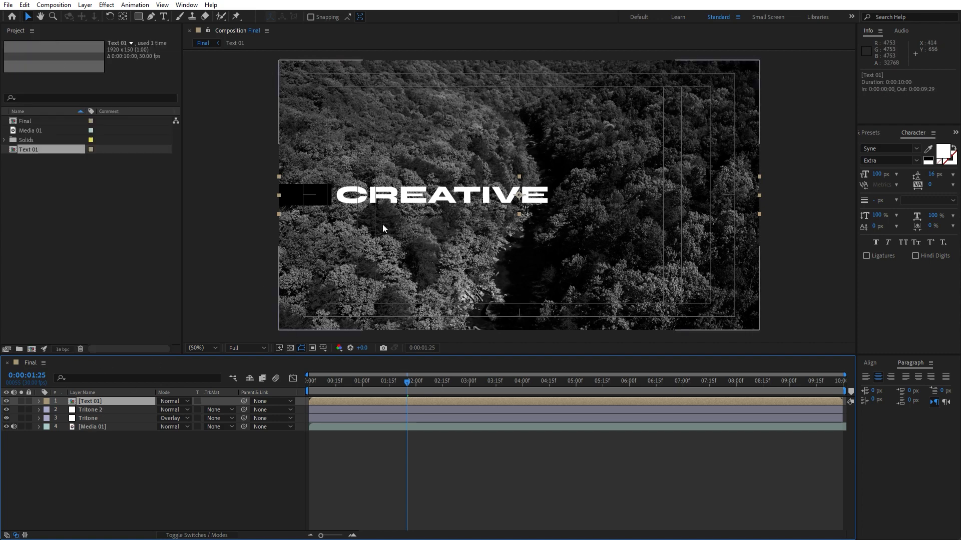
pyautogui.hotkey('ctrl', 'd')
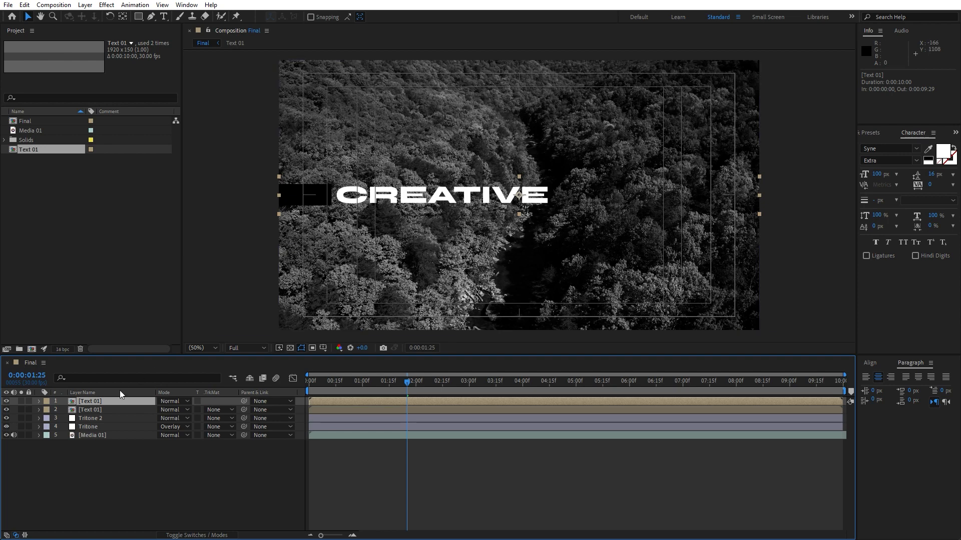
pyautogui.click(33, 152)
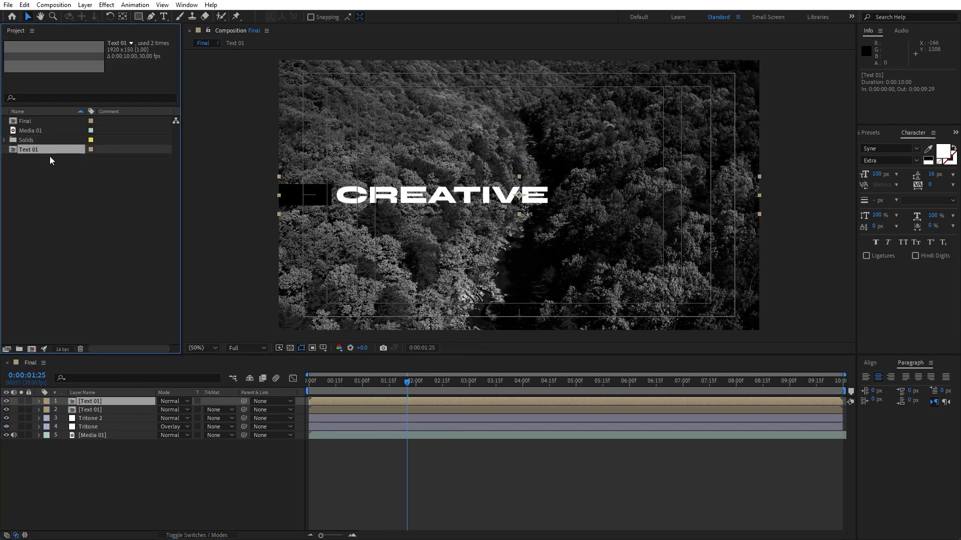
pyautogui.hotkey('ctrl', 'd')
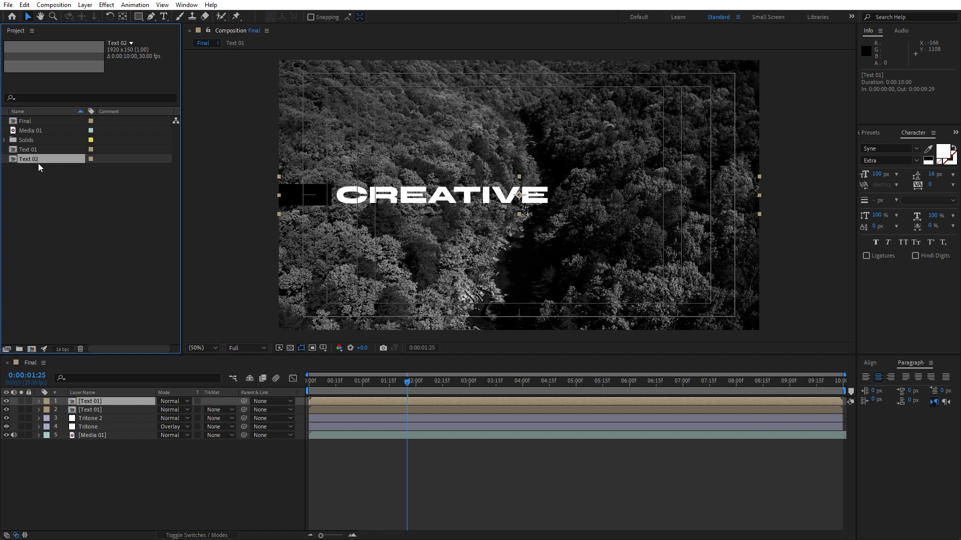
pyautogui.moveTo(28, 158); pyautogui.dragTo(86, 402)
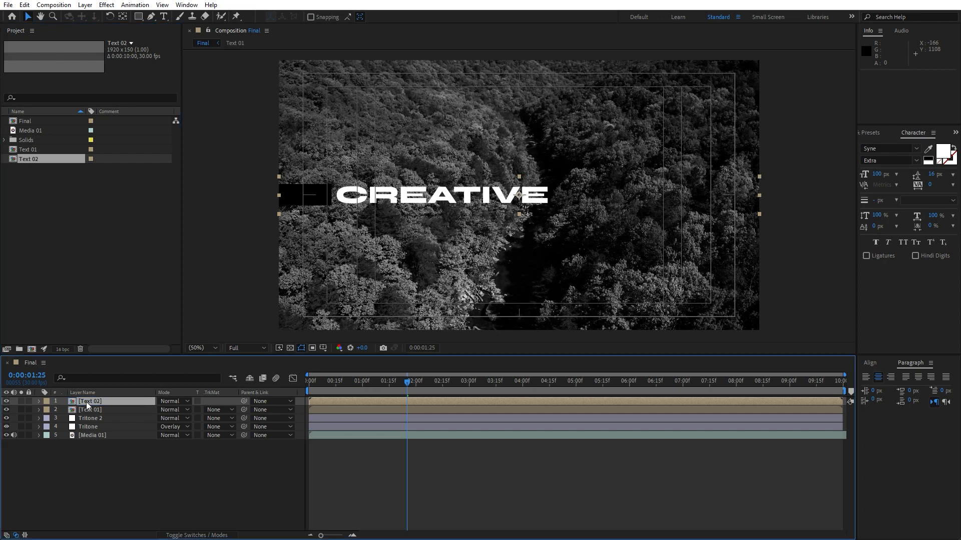
# - Move the Text 02 layer below the first title line, to position 960, 640
pyautogui.click(96, 402)
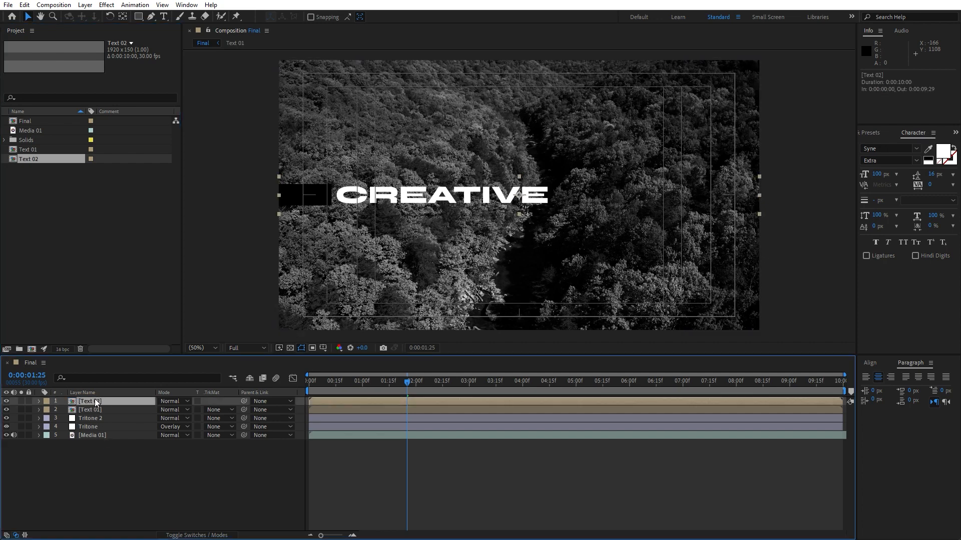
pyautogui.hotkey('shift', 'Down')
pyautogui.hotkey('shift', 'Down')
pyautogui.hotkey('shift', 'Down')
pyautogui.hotkey('shift', 'Down')
pyautogui.hotkey('shift', 'Down')
pyautogui.hotkey('shift', 'Down')
pyautogui.hotkey('shift', 'Down')
pyautogui.hotkey('shift', 'Down')
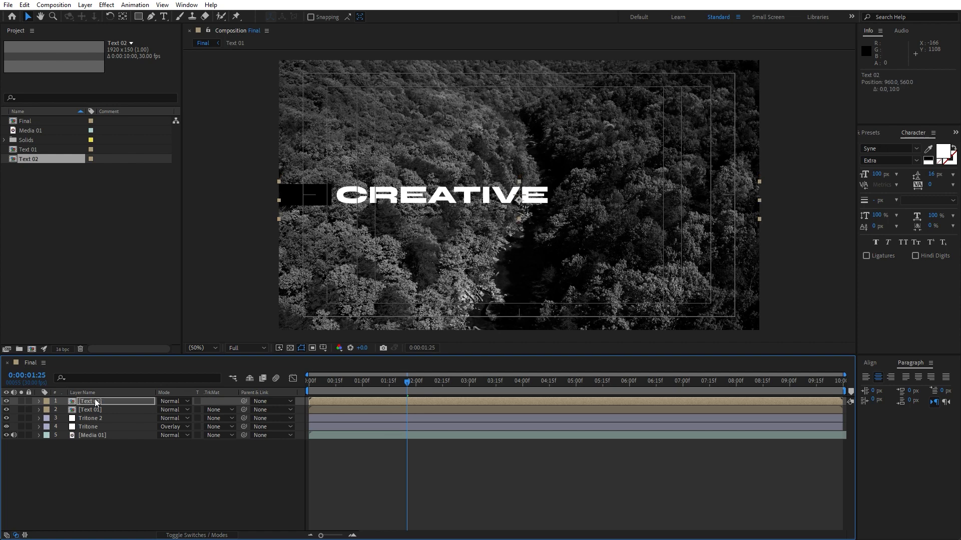
pyautogui.hotkey('shift', 'Down')
pyautogui.hotkey('shift', 'Down')
pyautogui.hotkey('shift', 'Down')
pyautogui.hotkey('shift', 'Down')
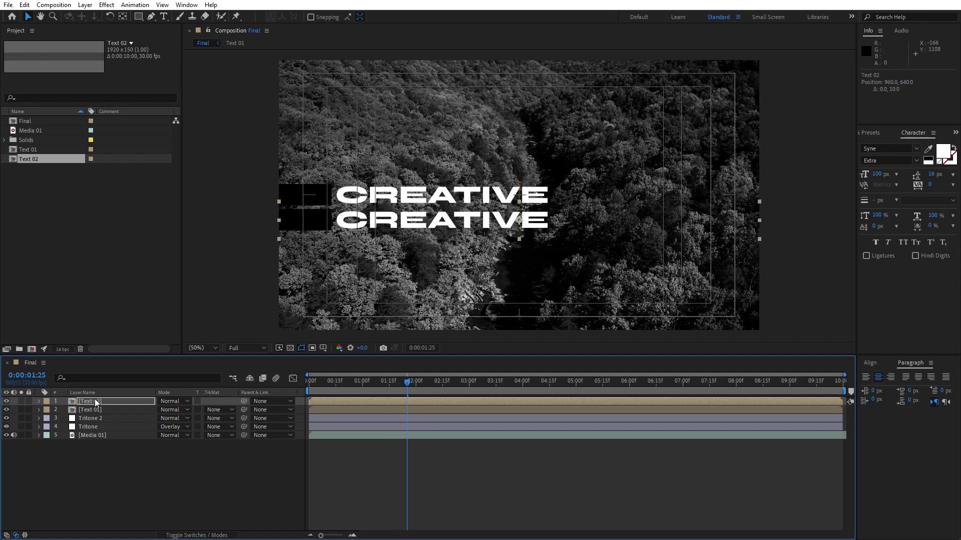
pyautogui.hotkey('shift', 'Up')
pyautogui.hotkey('shift', 'Up')
# - Duplicate the Text 02 composition and its layer in Final, replacing the top layer's source with the newest composition
pyautogui.click(86, 176)
pyautogui.click(44, 159)
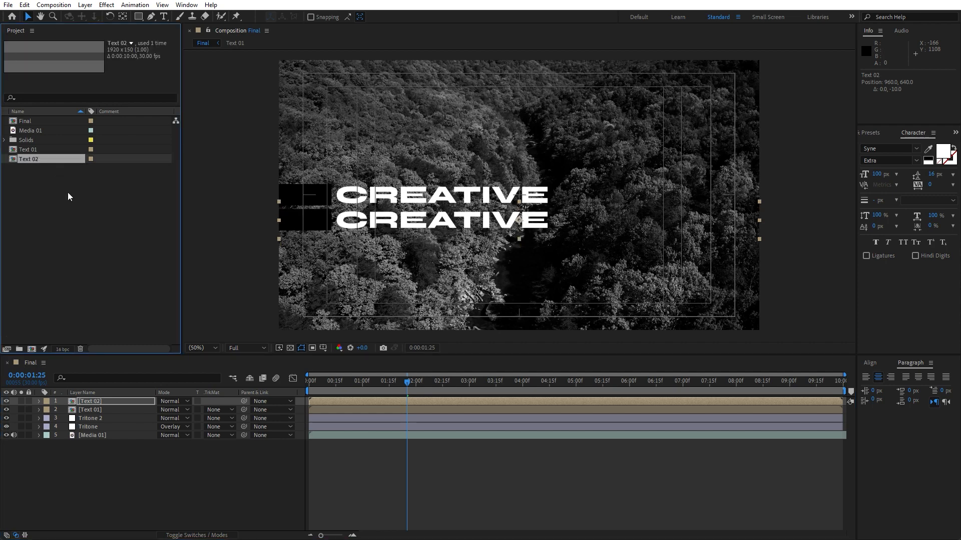
pyautogui.hotkey('ctrl', 'd')
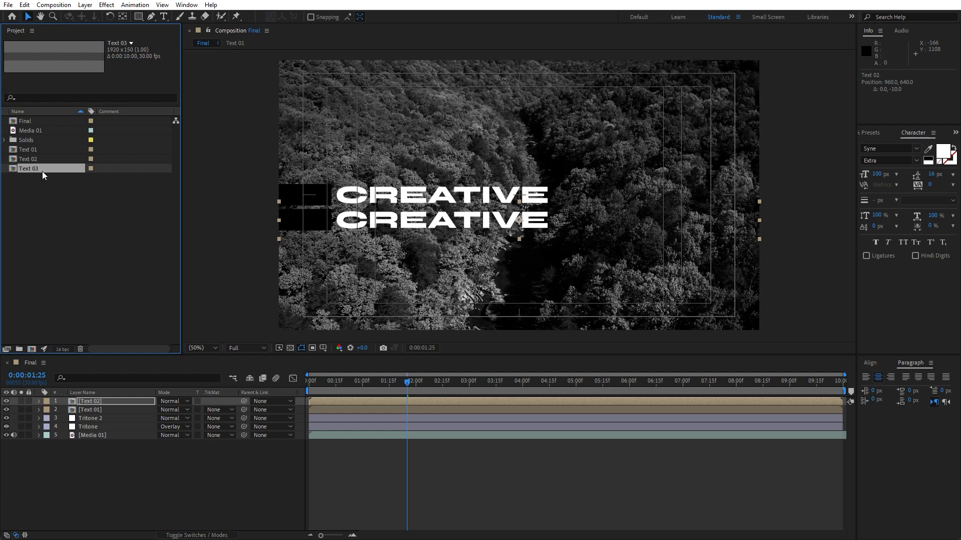
pyautogui.click(94, 405)
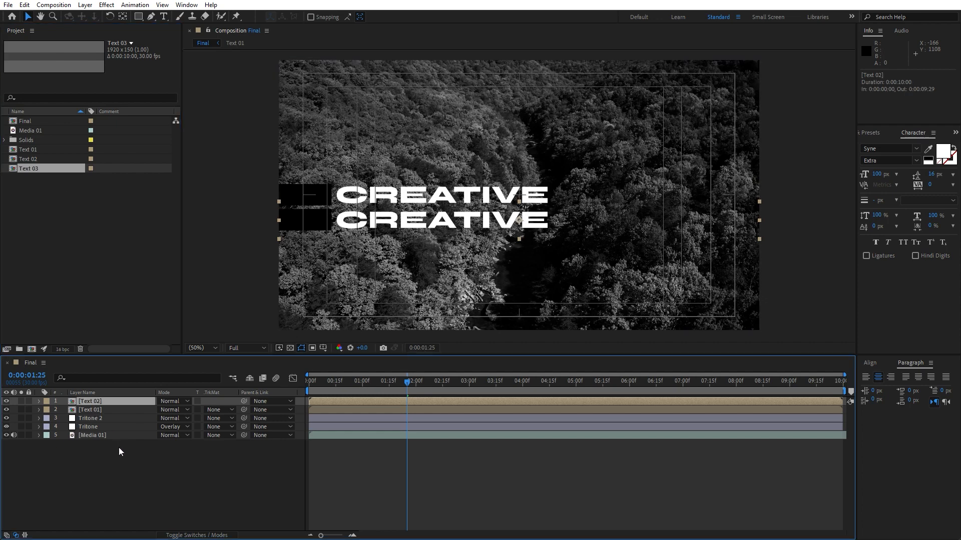
pyautogui.hotkey('ctrl', 'd')
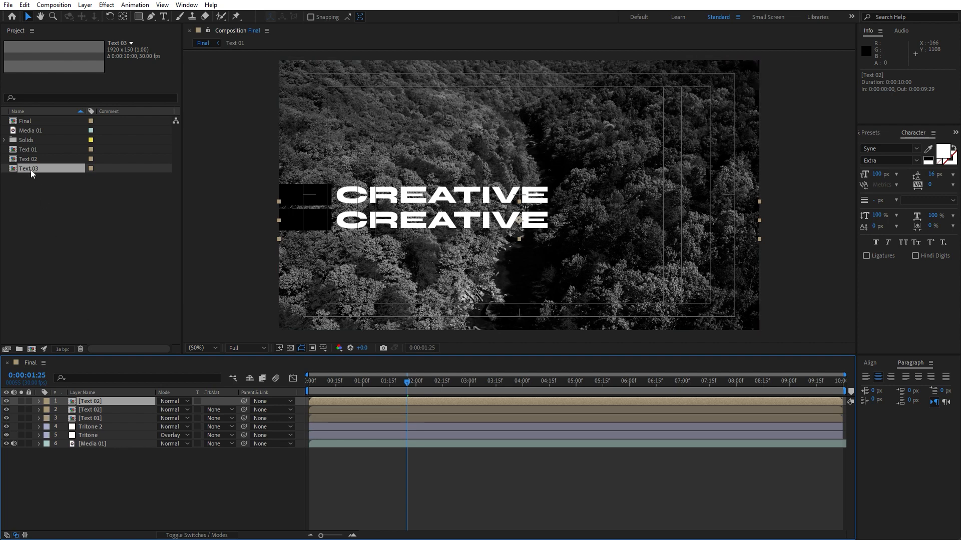
pyautogui.moveTo(31, 170); pyautogui.dragTo(103, 402)
pyautogui.click(114, 455)
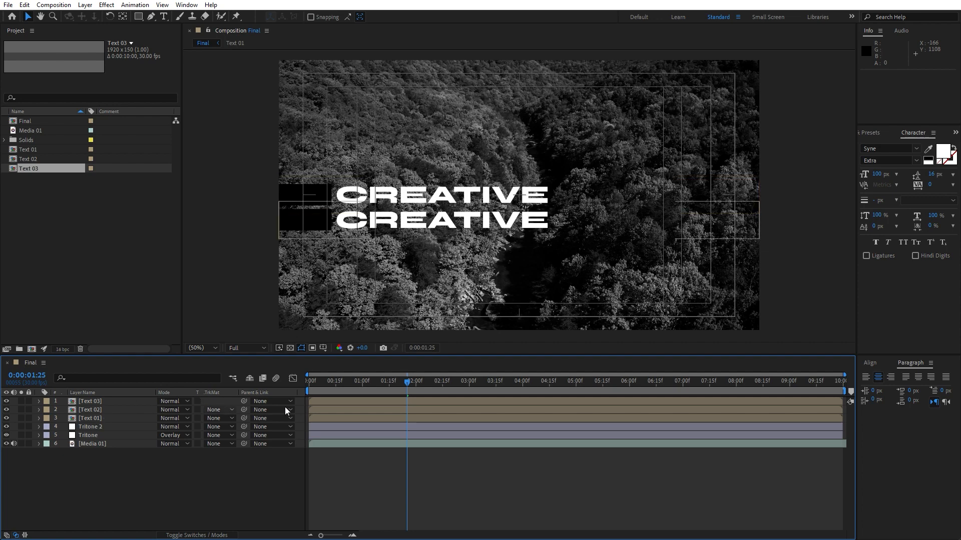
# - Move the Text 03 layer above the first title line, to position 960, 440
pyautogui.click(110, 401)
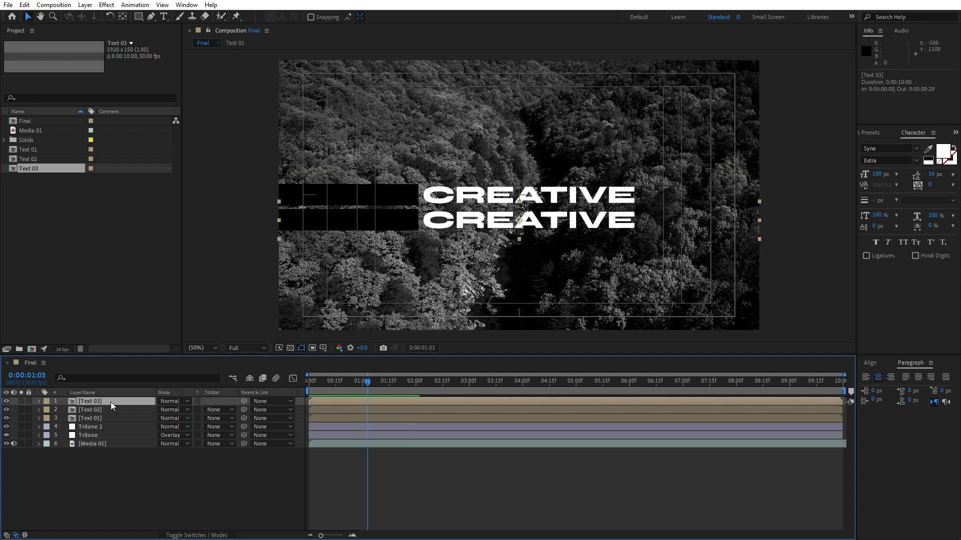
pyautogui.hotkey('shift', 'Up')
pyautogui.hotkey('shift', 'Up')
pyautogui.hotkey('shift', 'Up')
pyautogui.hotkey('shift', 'Up')
pyautogui.hotkey('shift', 'Up')
pyautogui.hotkey('shift', 'Up')
pyautogui.hotkey('shift', 'Up')
pyautogui.hotkey('shift', 'Up')
pyautogui.hotkey('shift', 'Up')
pyautogui.hotkey('shift', 'Up')
pyautogui.hotkey('shift', 'Up')
pyautogui.hotkey('shift', 'Up')
pyautogui.hotkey('shift', 'Up')
pyautogui.hotkey('shift', 'Up')
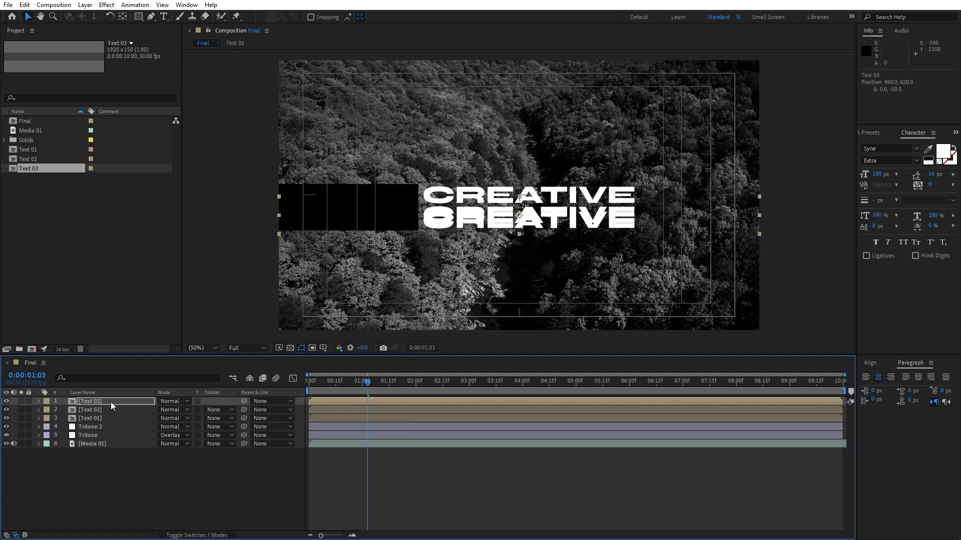
pyautogui.hotkey('shift', 'Up')
pyautogui.hotkey('shift', 'Up')
pyautogui.hotkey('shift', 'Up')
pyautogui.hotkey('shift', 'Up')
pyautogui.hotkey('shift', 'Up')
pyautogui.hotkey('shift', 'Up')
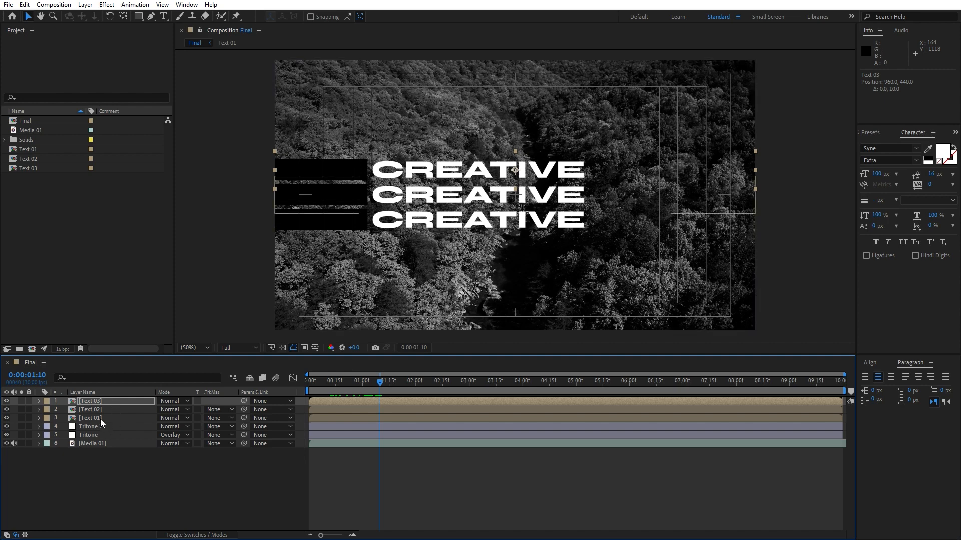
# - Change the title inside the Text 01 composition to INSPIRE and check it in the Final composition
pyautogui.doubleClick(100, 418)
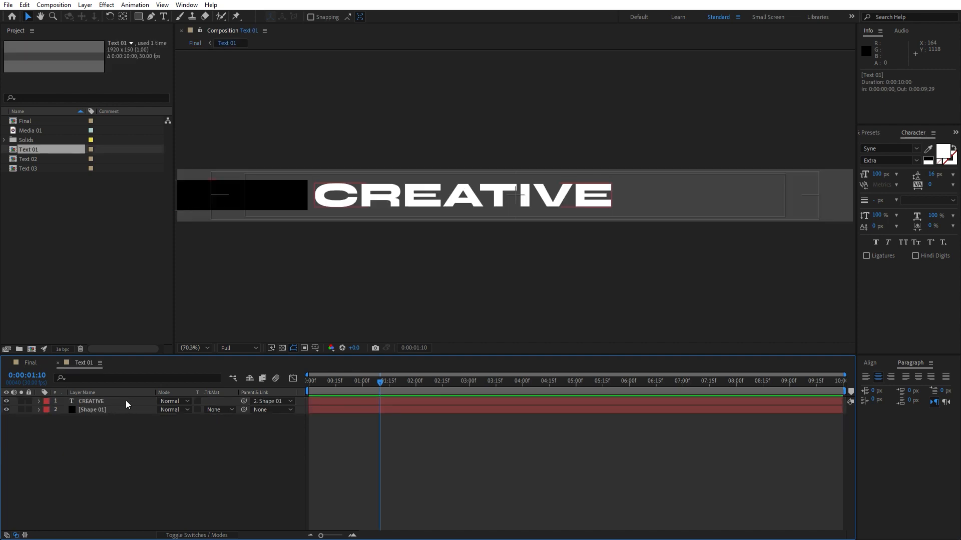
pyautogui.doubleClick(95, 402)
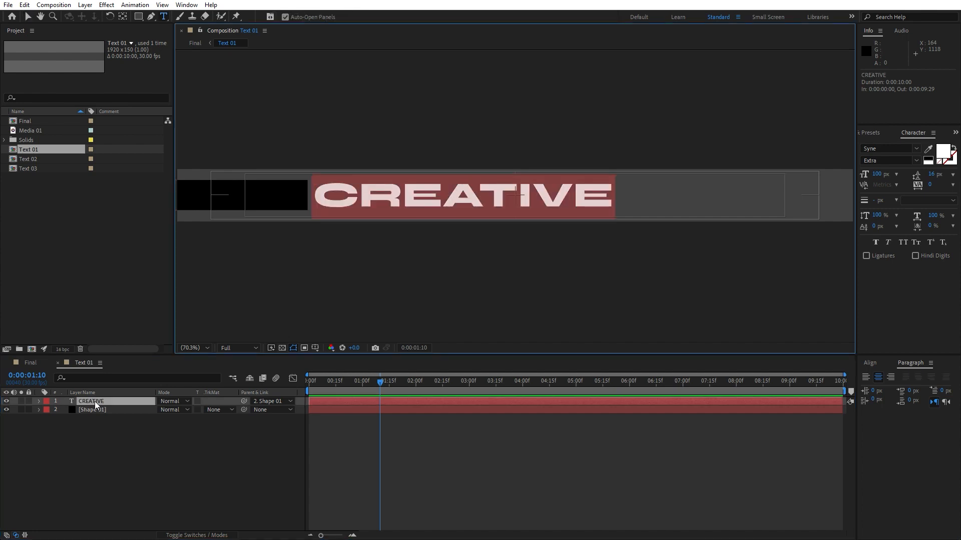
pyautogui.write('INSPIRE')
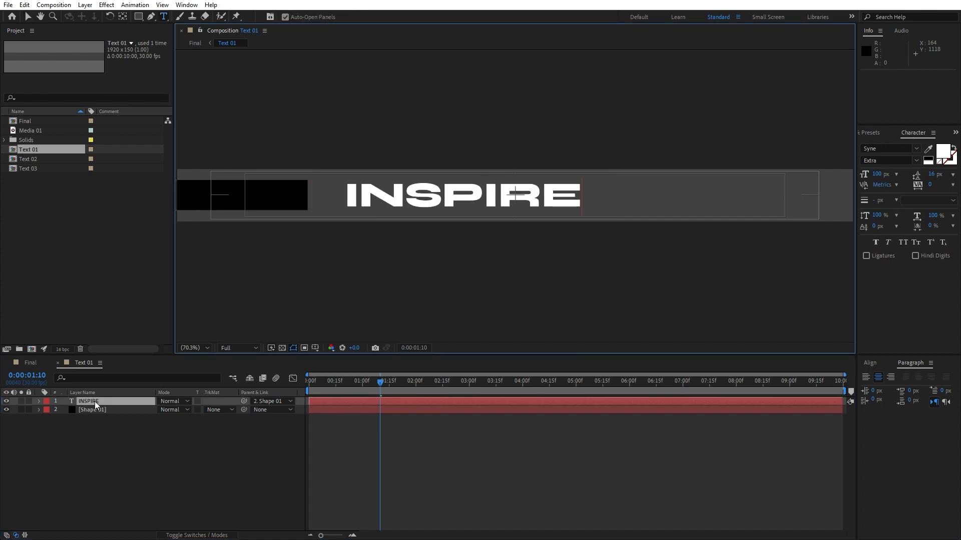
pyautogui.click(110, 437)
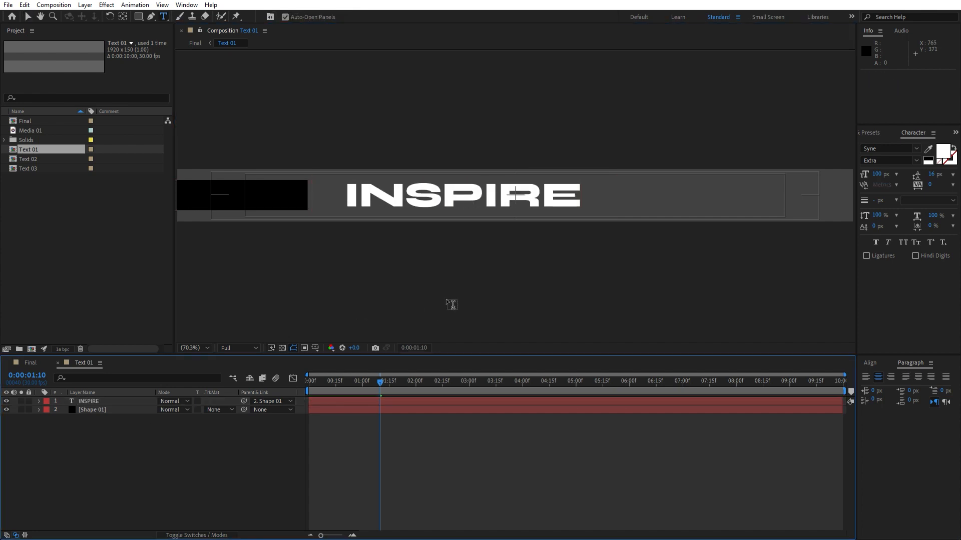
pyautogui.click(34, 362)
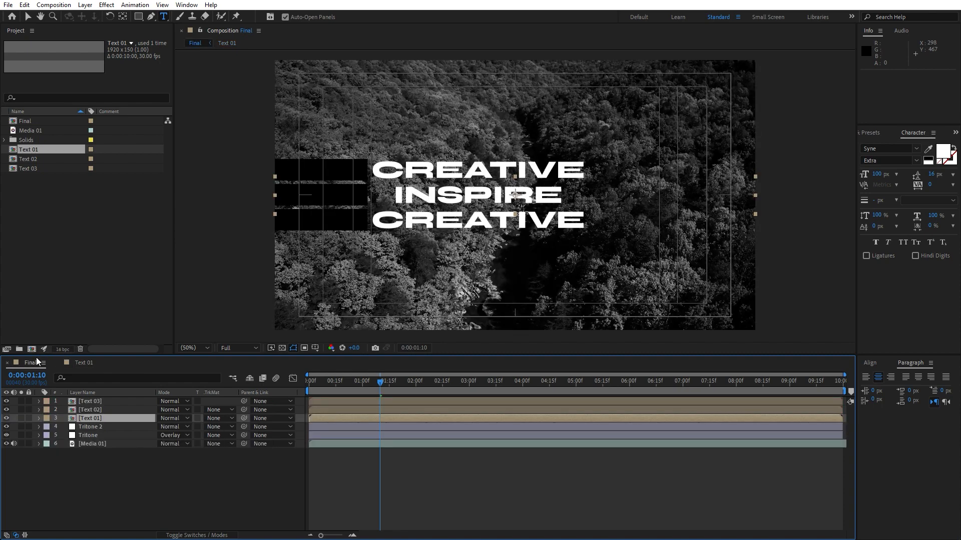
# - Shift the INSPIRE title horizontally closer to its black bar in the Text 01 composition and check its placement in Final
pyautogui.click(82, 364)
pyautogui.click(100, 402)
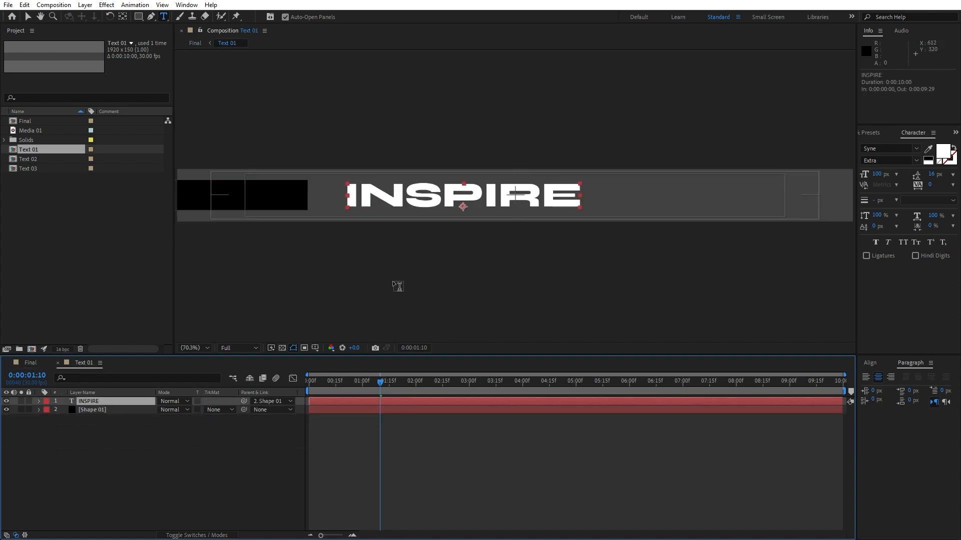
pyautogui.press('v')
pyautogui.press('p')
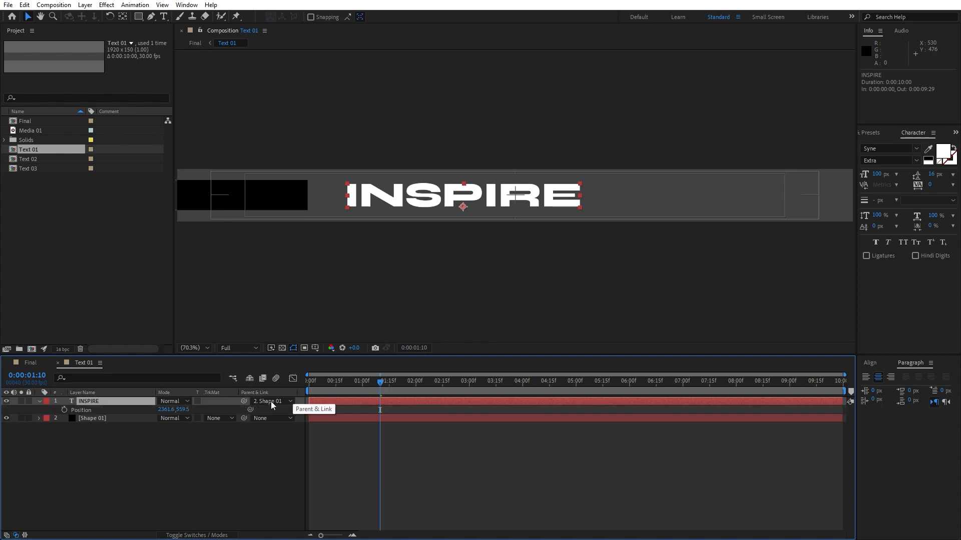
pyautogui.moveTo(163, 409); pyautogui.dragTo(129, 413)
pyautogui.click(39, 363)
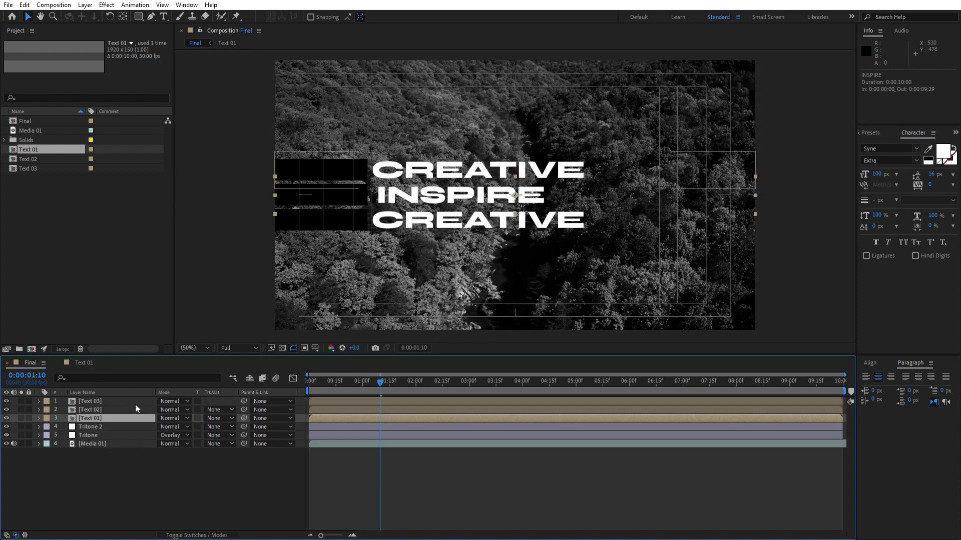
pyautogui.click(134, 461)
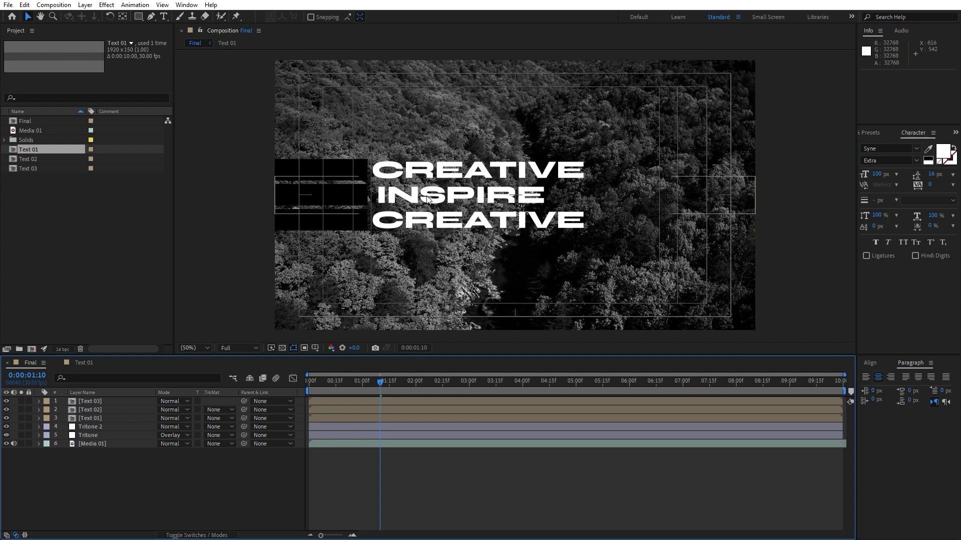
# - Change the title inside the Text 02 composition to EVOLVE
pyautogui.doubleClick(100, 410)
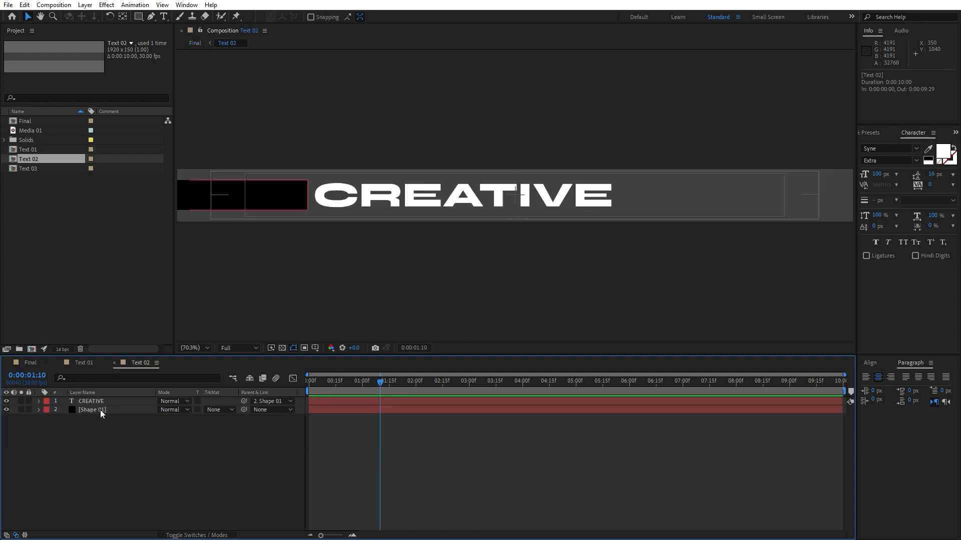
pyautogui.doubleClick(101, 401)
pyautogui.write('EVOLVE')
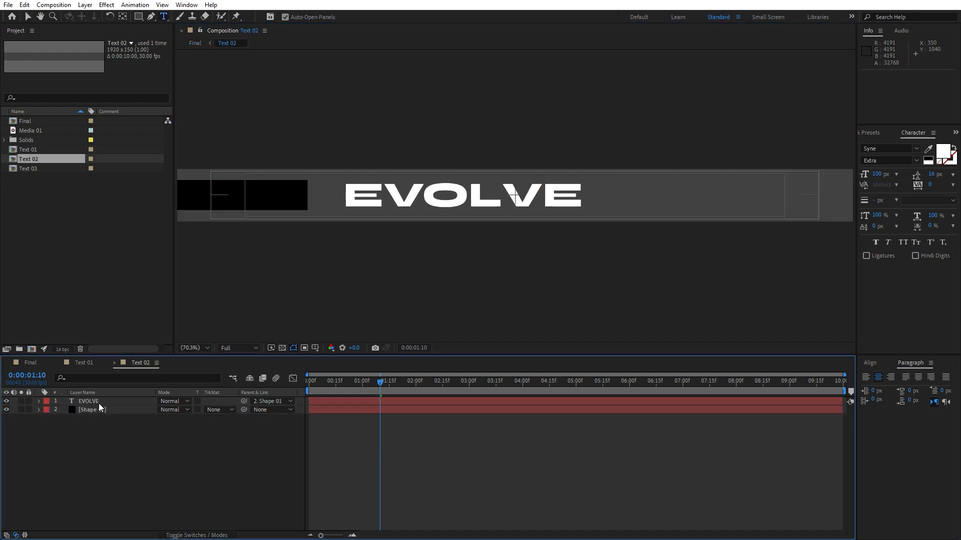
# - Move the EVOLVE title closer to its bar, to position 2291.6, 559.5, so it lines up with INSPIRE in Final
pyautogui.click(99, 401)
pyautogui.press('p')
pyautogui.moveTo(165, 410); pyautogui.dragTo(145, 410)
pyautogui.click(29, 362)
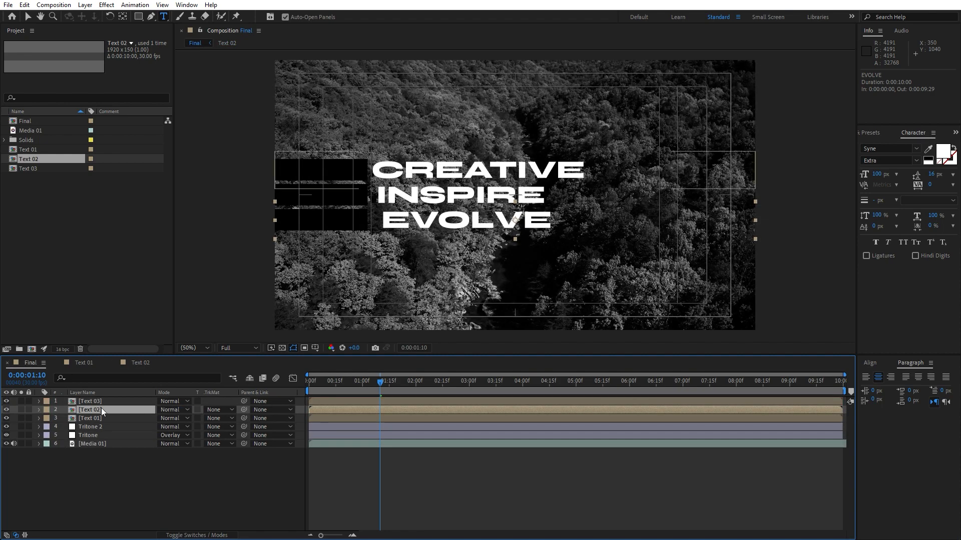
pyautogui.click(141, 363)
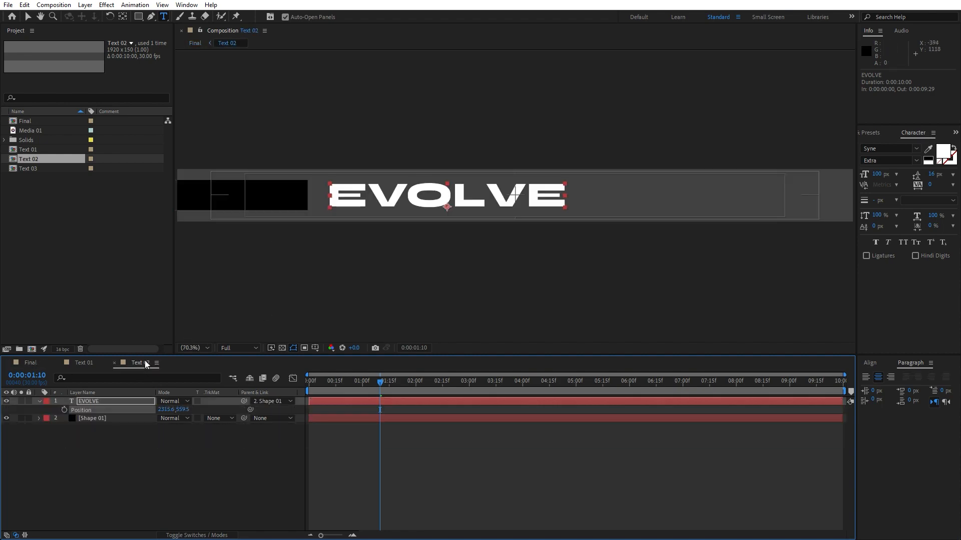
pyautogui.moveTo(165, 410); pyautogui.dragTo(154, 411)
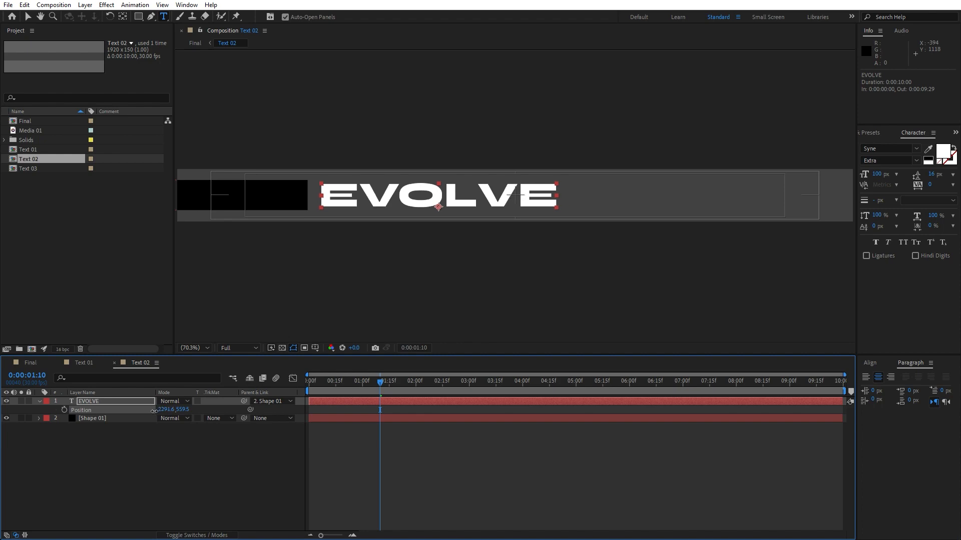
pyautogui.click(38, 363)
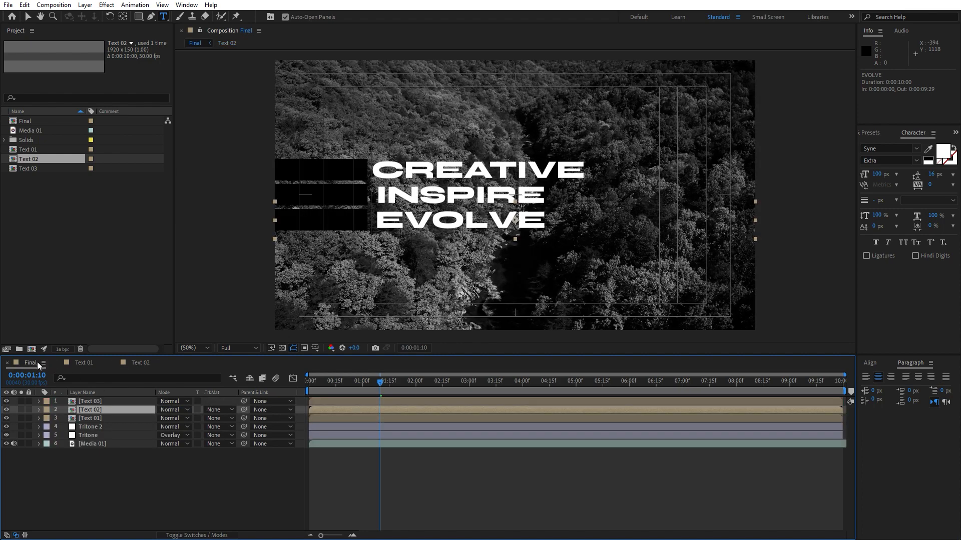
# - Change the title inside the Text 03 composition to CREATE
pyautogui.click(100, 401)
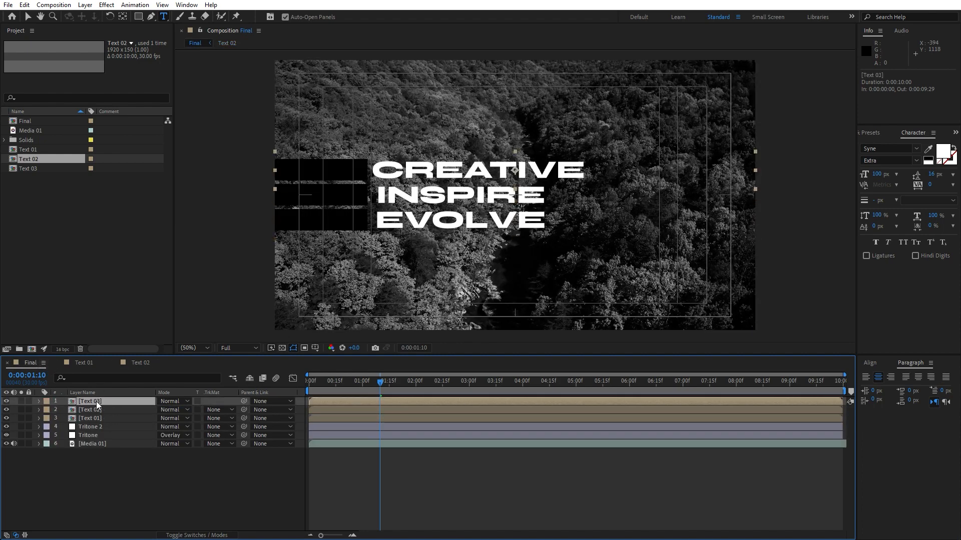
pyautogui.doubleClick(96, 401)
pyautogui.click(100, 403)
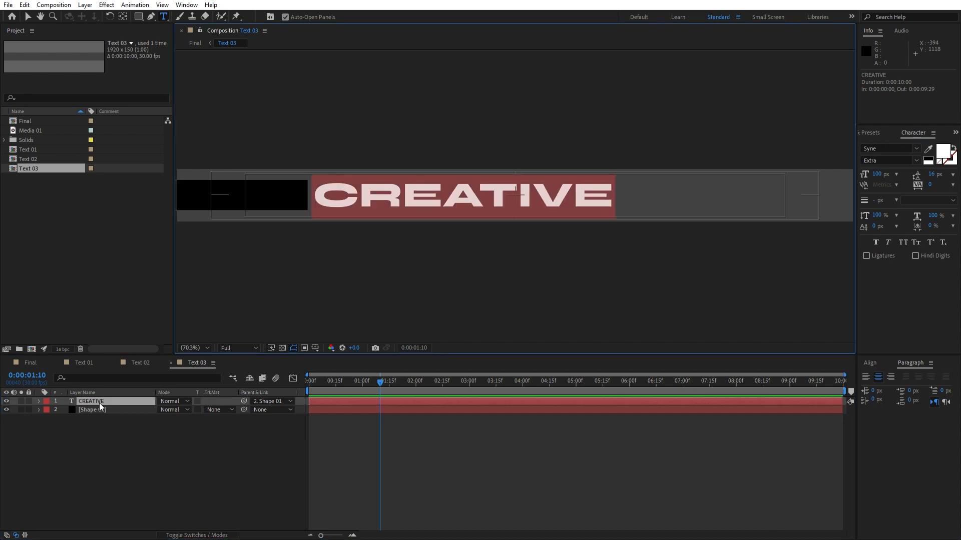
pyautogui.write('CREA')
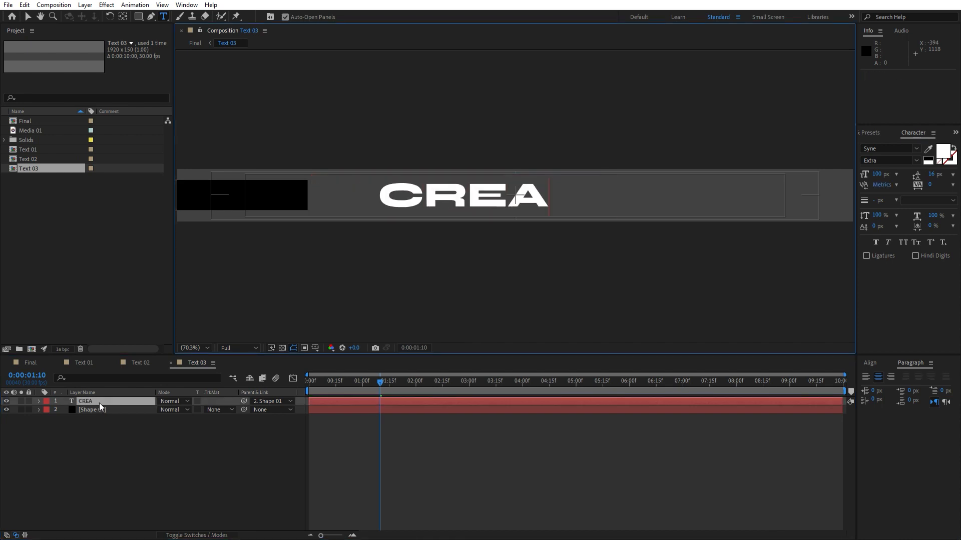
pyautogui.write('TE')
pyautogui.click(152, 460)
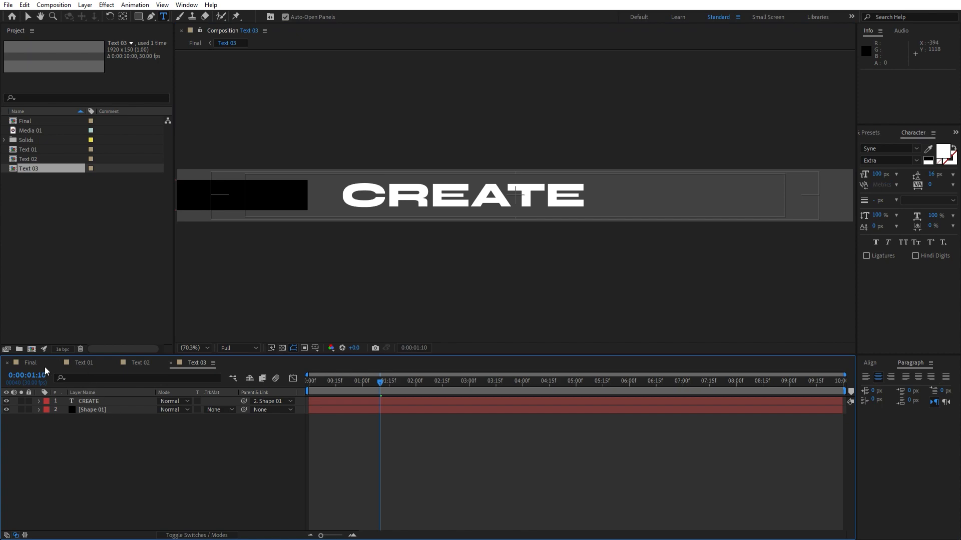
# - Shift the CREATE title closer to its bar in Text 03 until it lines up with the other two words in Final
pyautogui.click(31, 362)
pyautogui.click(199, 364)
pyautogui.click(112, 400)
pyautogui.press('p')
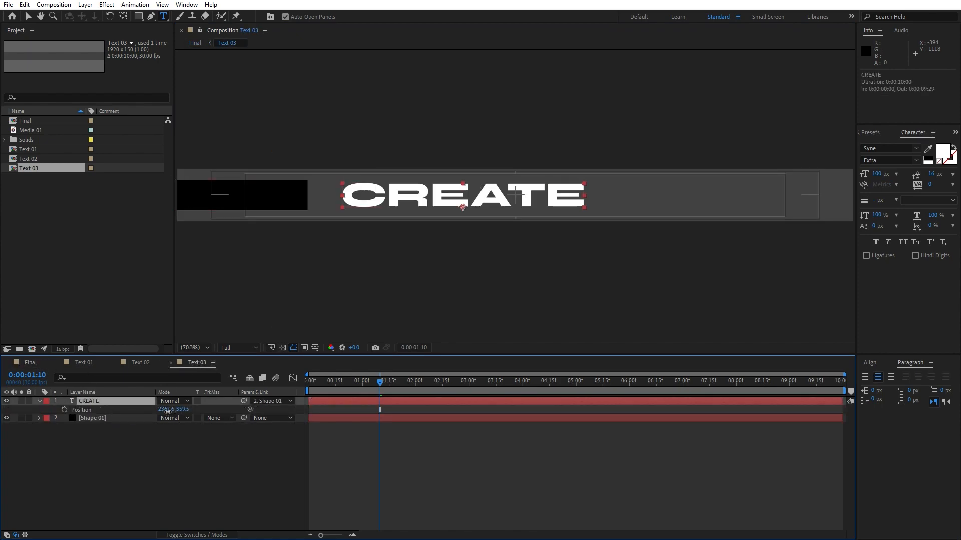
pyautogui.moveTo(166, 410); pyautogui.dragTo(142, 409)
pyautogui.click(36, 366)
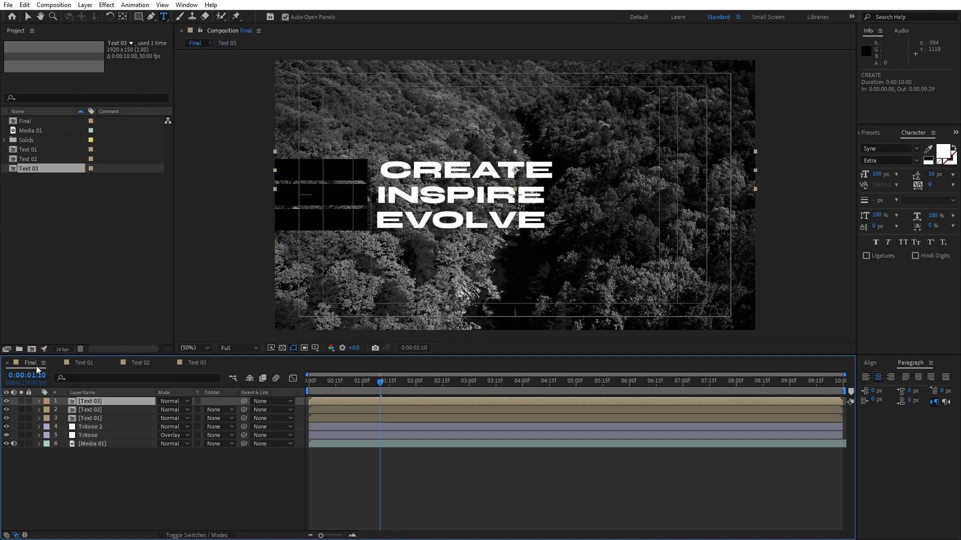
pyautogui.click(210, 365)
pyautogui.moveTo(165, 409); pyautogui.dragTo(154, 409)
pyautogui.click(41, 365)
pyautogui.click(167, 490)
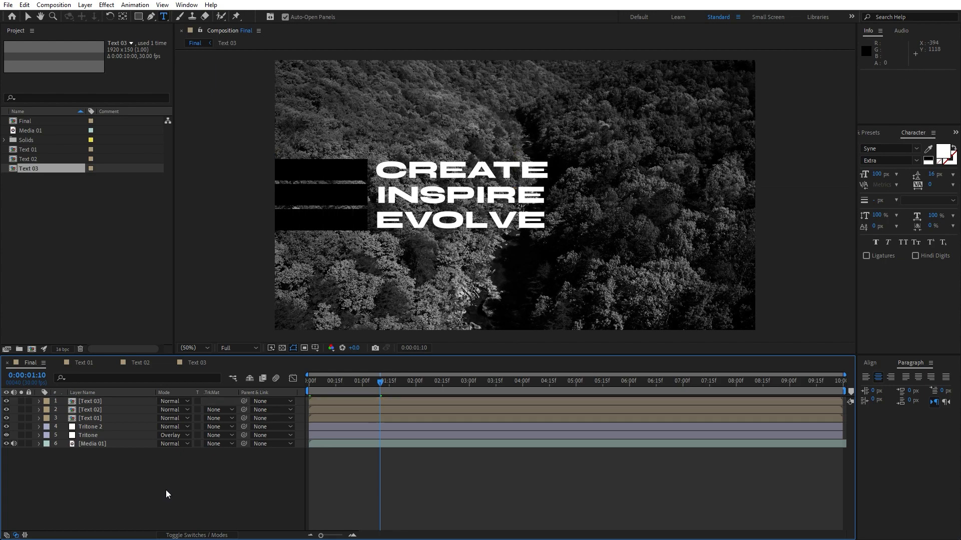
# - Stagger the title layers in Final, starting Text 02 at frame 10 and Text 03 at frame 20, and preview the animation
pyautogui.press('space')
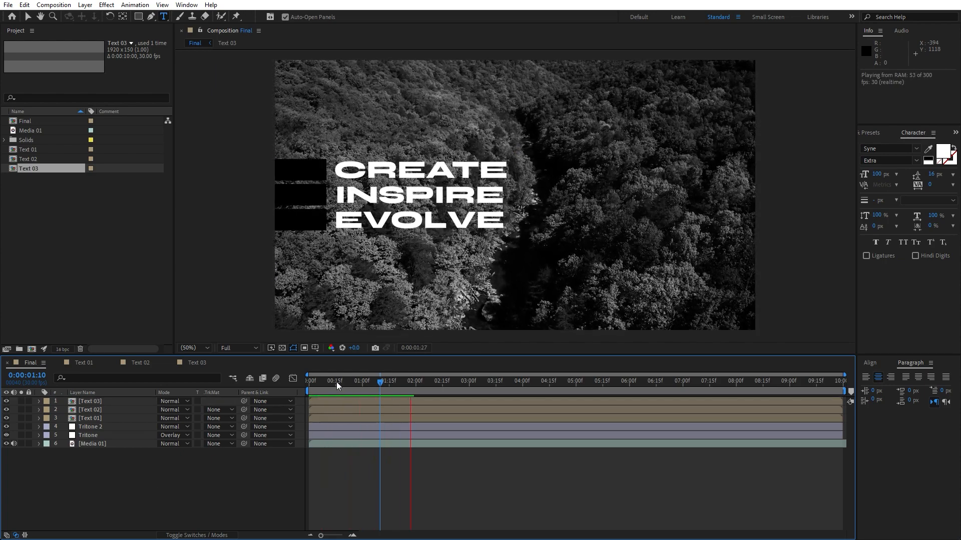
pyautogui.moveTo(338, 383)
pyautogui.mouseDown()
pyautogui.moveTo(319, 386)
pyautogui.moveTo(353, 391)
pyautogui.mouseUp()
pyautogui.moveTo(318, 536); pyautogui.dragTo(329, 535)
pyautogui.click(97, 420)
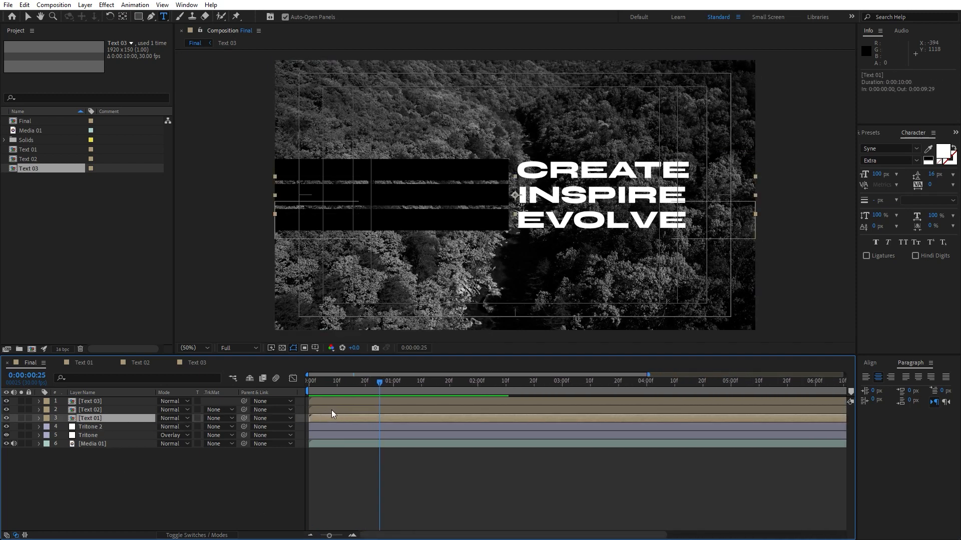
pyautogui.moveTo(321, 410); pyautogui.dragTo(374, 401)
pyautogui.press('space')
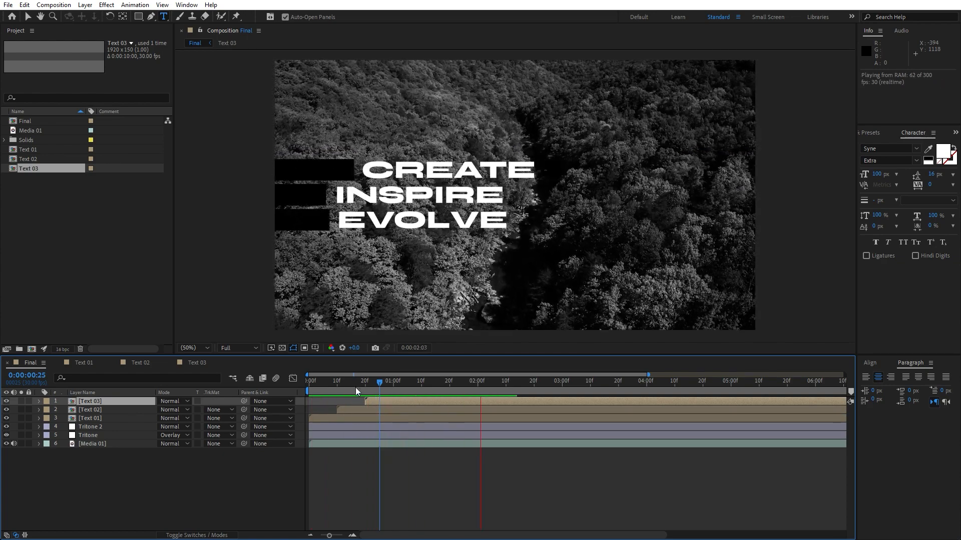
# - Tighten the stagger so Text 02 starts at frame 5 and Text 03 at frame 10, and preview the animation
pyautogui.click(335, 382)
pyautogui.moveTo(648, 375); pyautogui.dragTo(371, 375)
pyautogui.moveTo(477, 414); pyautogui.dragTo(399, 413)
pyautogui.moveTo(644, 401); pyautogui.dragTo(494, 407)
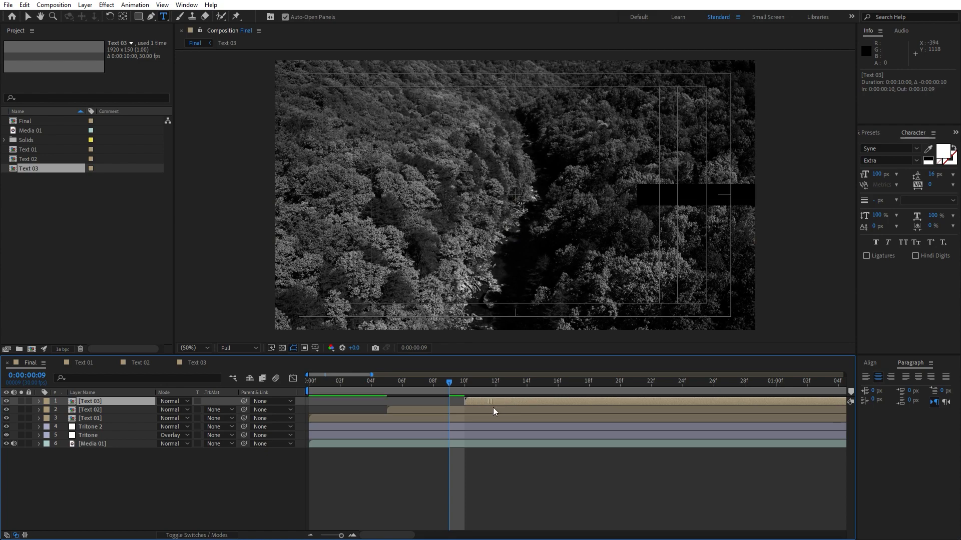
pyautogui.press('space')
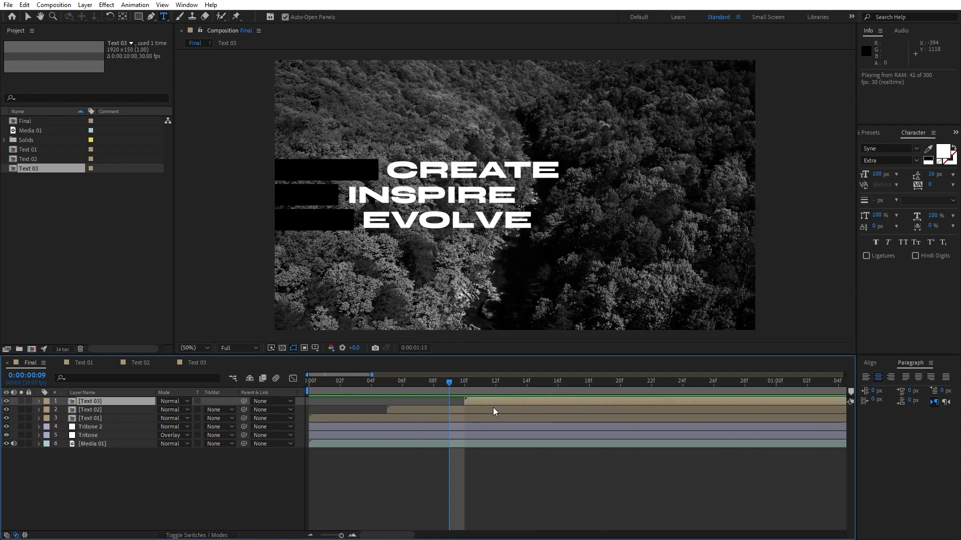
# - Play back and scrub through the Final composition to examine the staggered entrance of the three title lines
pyautogui.click(371, 382)
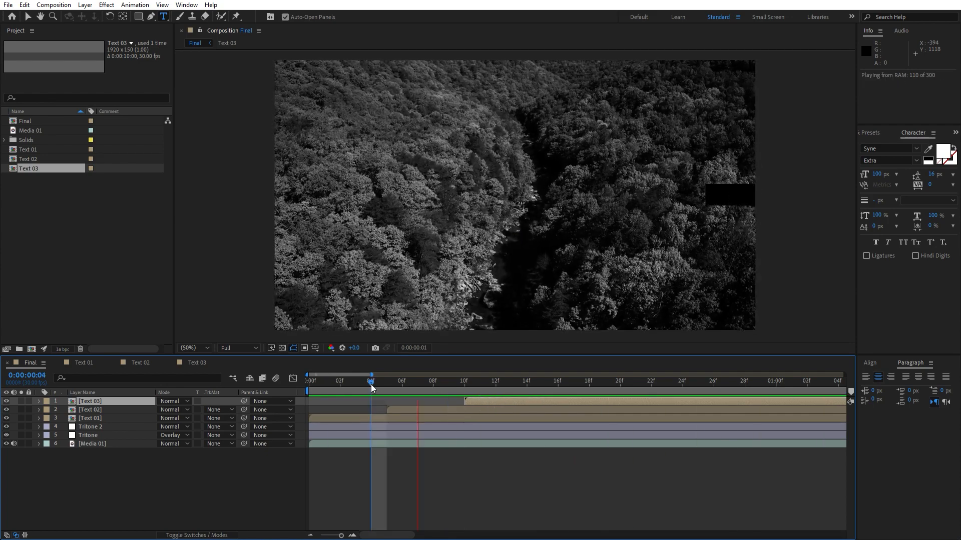
pyautogui.moveTo(367, 383); pyautogui.dragTo(353, 383)
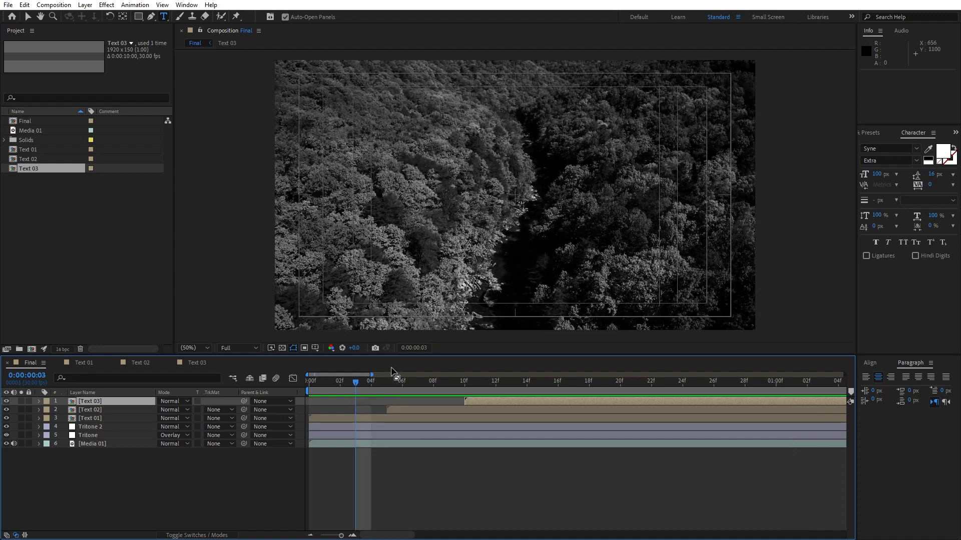
pyautogui.press(',')
pyautogui.press('space')
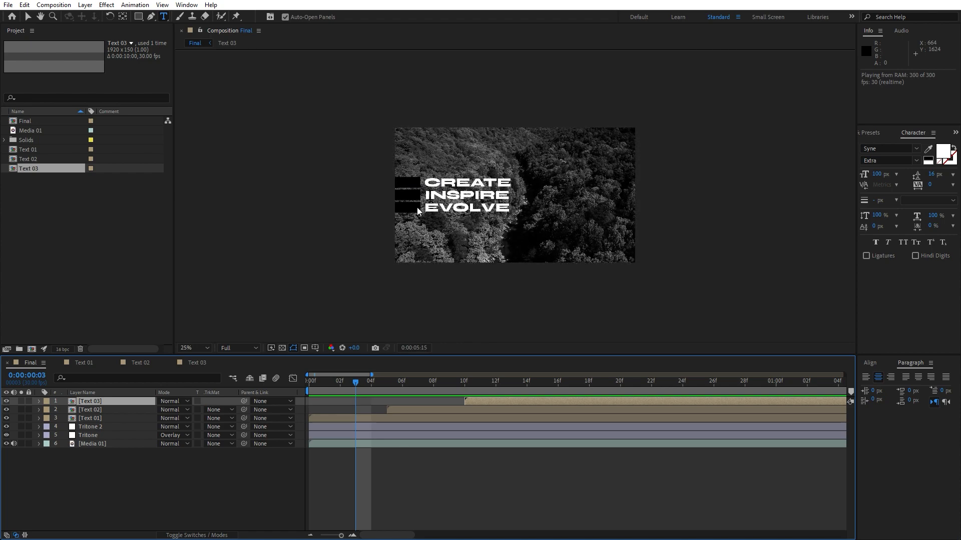
pyautogui.press('.')
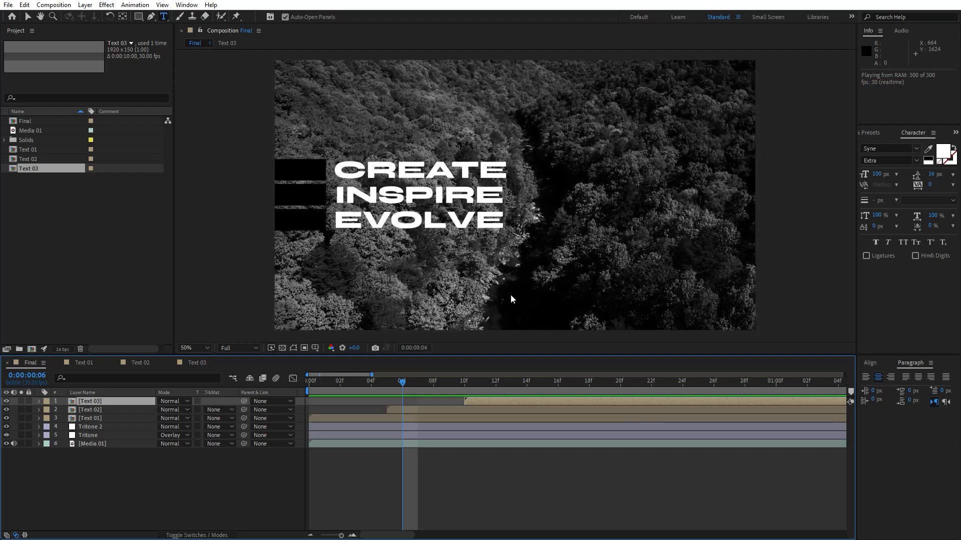
pyautogui.press('space')
pyautogui.press('space')
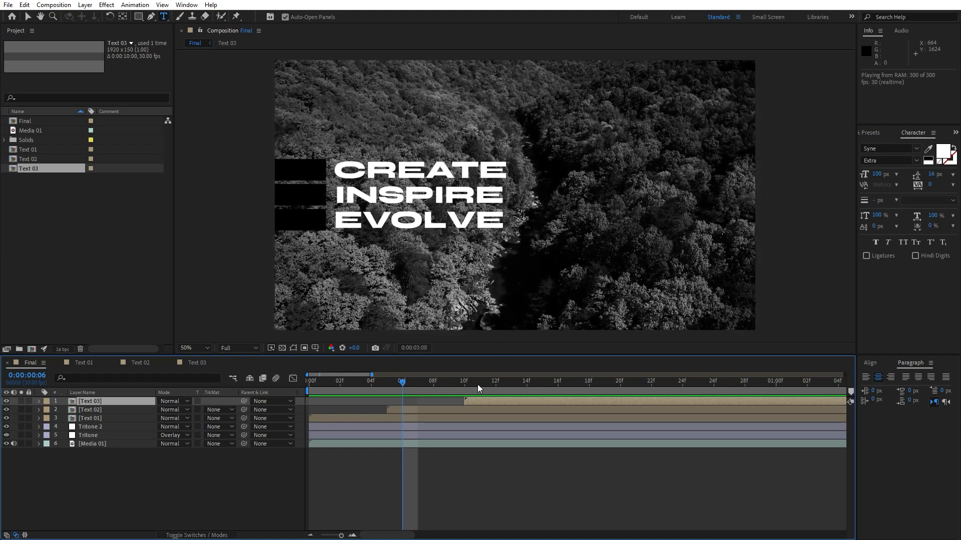
pyautogui.moveTo(500, 383); pyautogui.dragTo(585, 377)
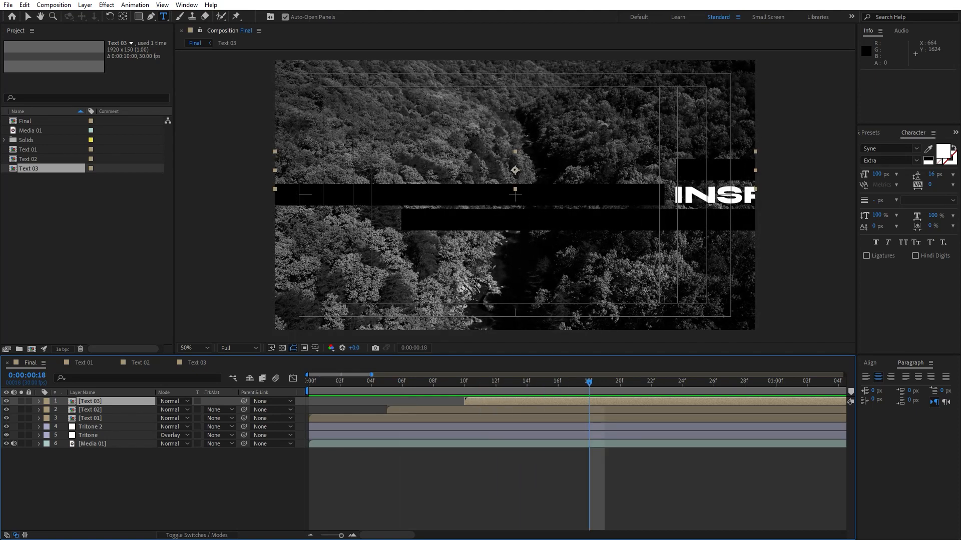